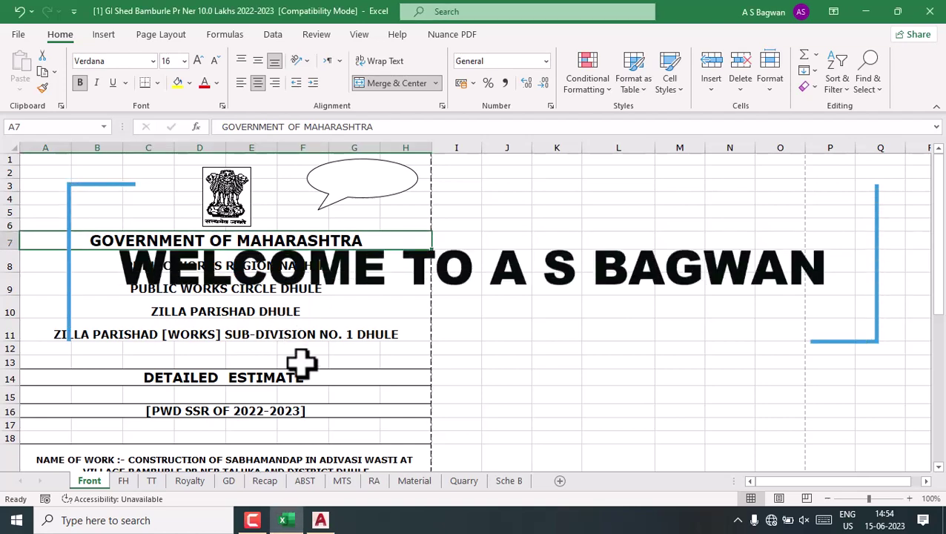
Check the estimate's name of work and the 10.00 Lakhs estimated cost cells
{"action": "left_click_drag", "start_coordinate": [939, 297], "coordinate": [937, 356]}
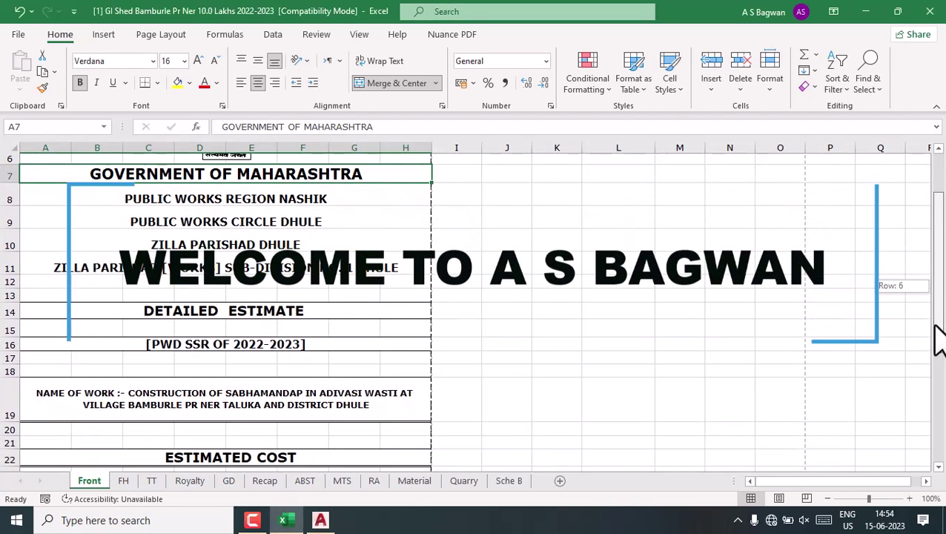
{"action": "left_click", "coordinate": [256, 370]}
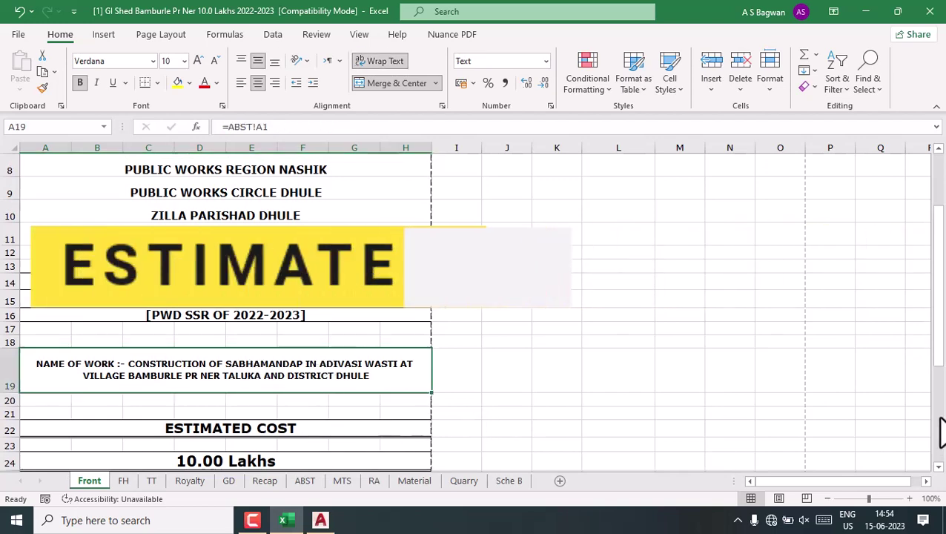
{"action": "left_click_drag", "start_coordinate": [940, 347], "coordinate": [939, 358]}
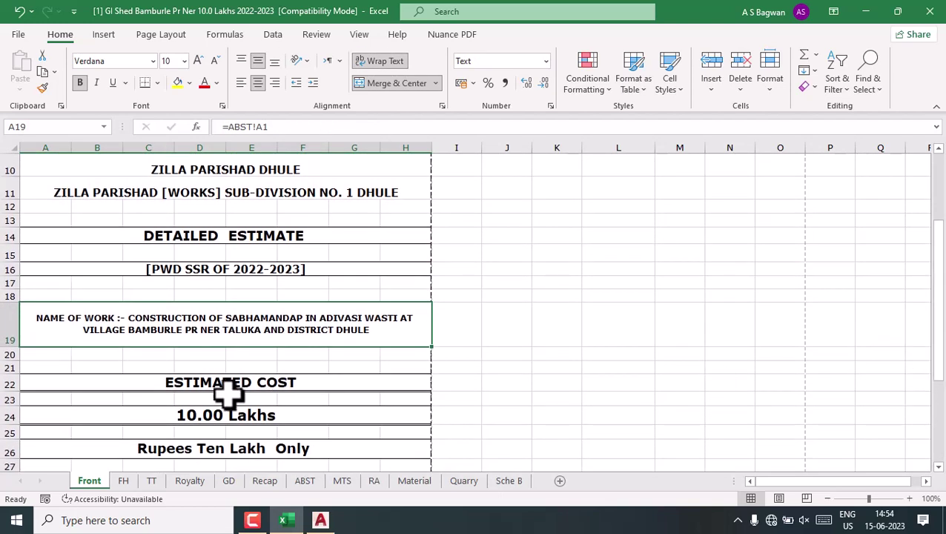
{"action": "left_click", "coordinate": [213, 414]}
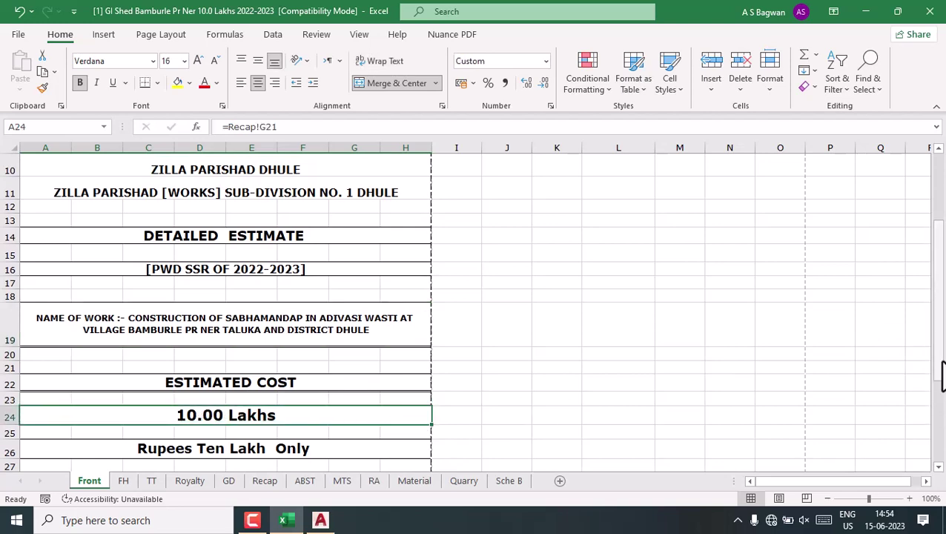
After viewing the DETAILED ESTIMATE title, open the Sche B sheet's File backstage
{"action": "left_click_drag", "start_coordinate": [941, 411], "coordinate": [940, 223]}
{"action": "left_click", "coordinate": [289, 379]}
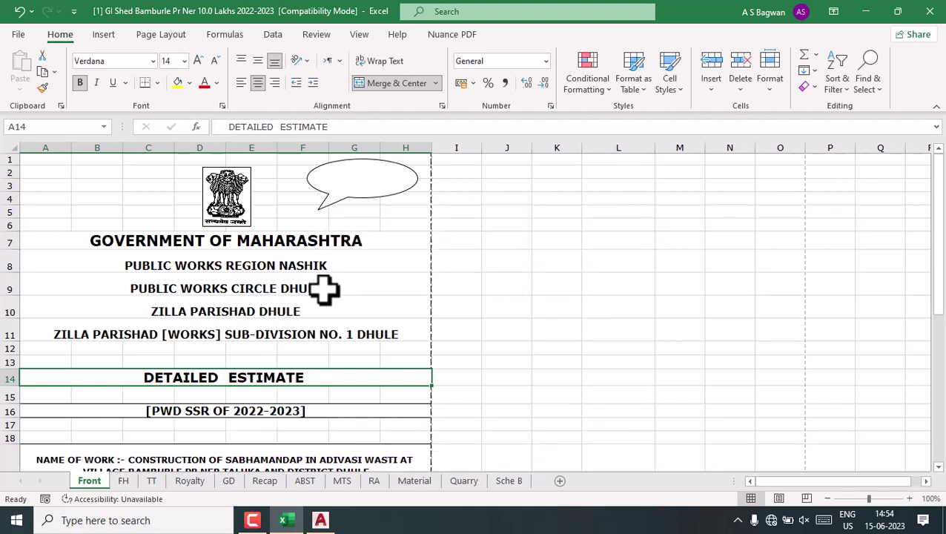
{"action": "left_click", "coordinate": [510, 482]}
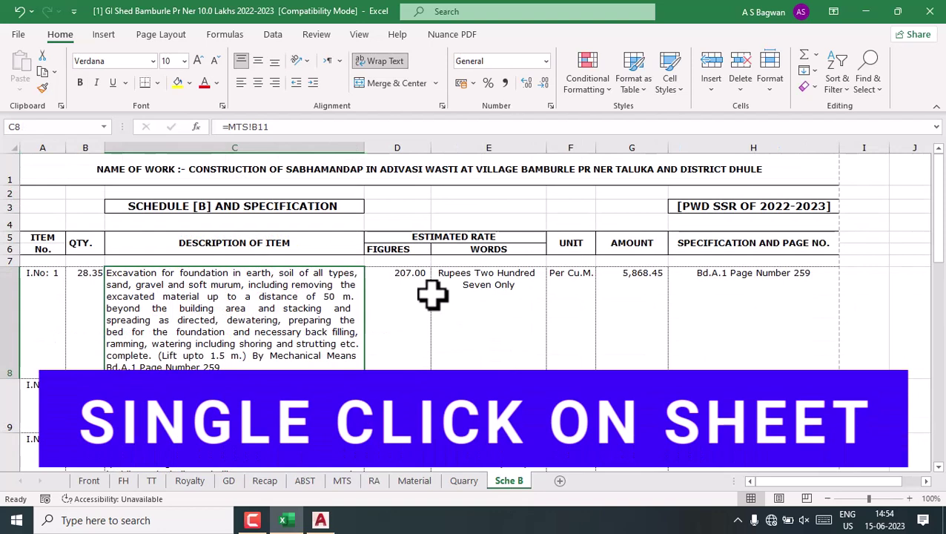
{"action": "left_click", "coordinate": [20, 37]}
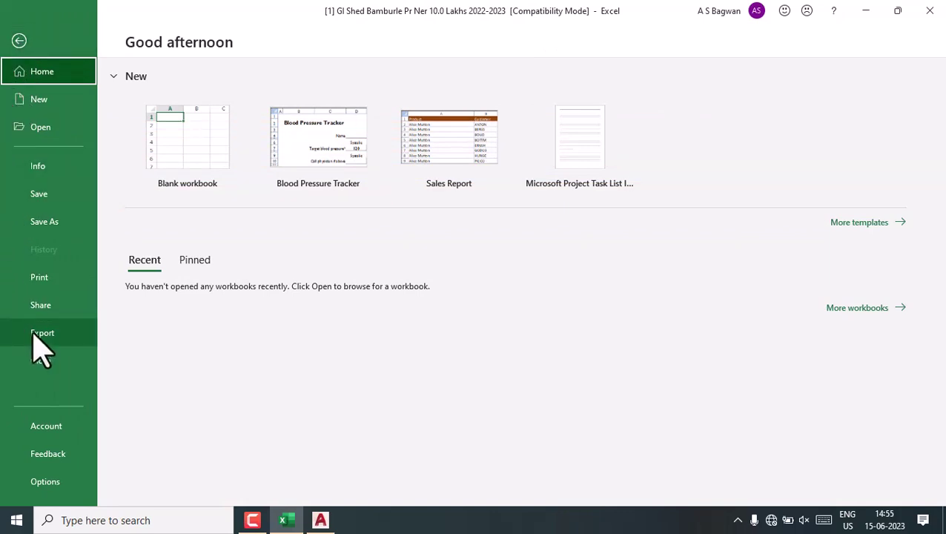
Preview Sche B for printing with the Canon MF240 Series UFRII LT printer selected
{"action": "left_click", "coordinate": [52, 280]}
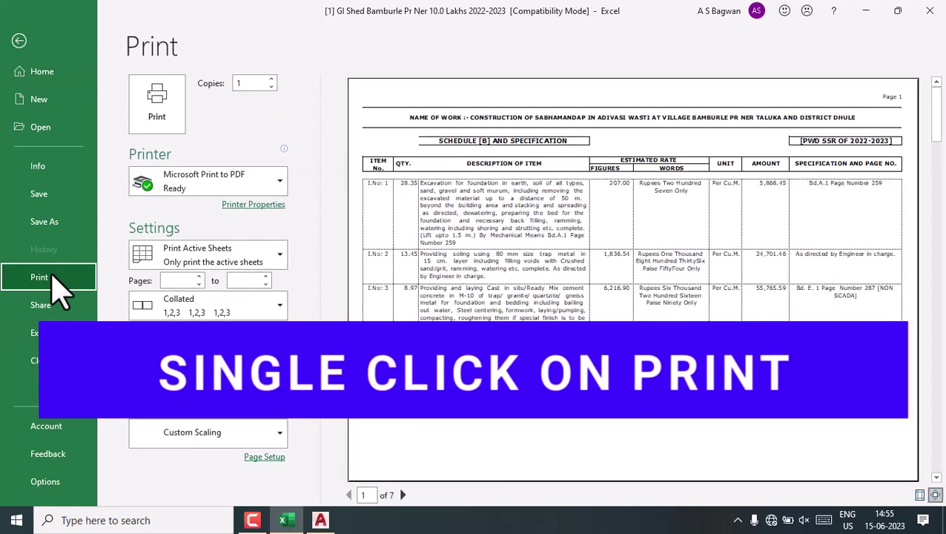
{"action": "left_click", "coordinate": [281, 182]}
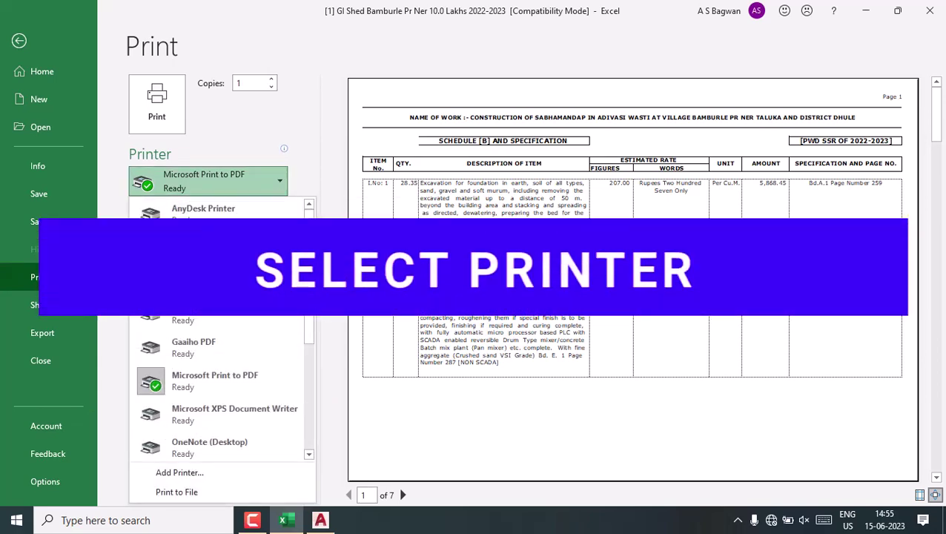
{"action": "left_click", "coordinate": [259, 249]}
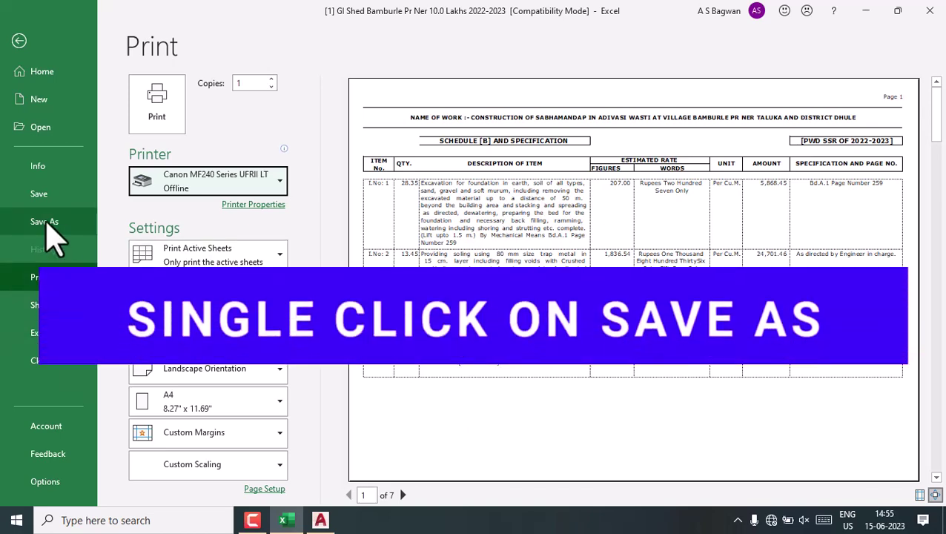
Save Sche B to the Desktop as PDF '(B1) GI Shed Bamburle Pr Ner 10.0 Lakhs 2022-2023'
{"action": "left_click", "coordinate": [46, 222]}
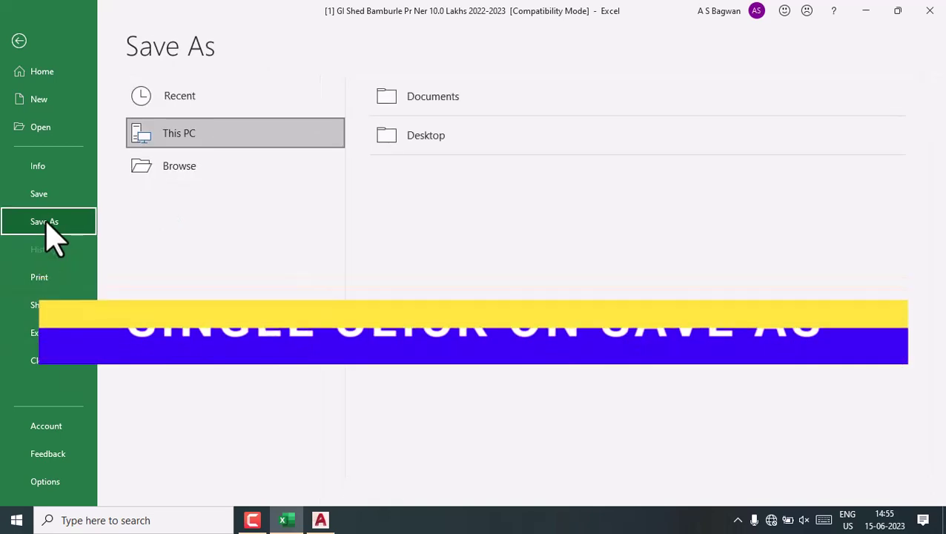
{"action": "left_click", "coordinate": [178, 168]}
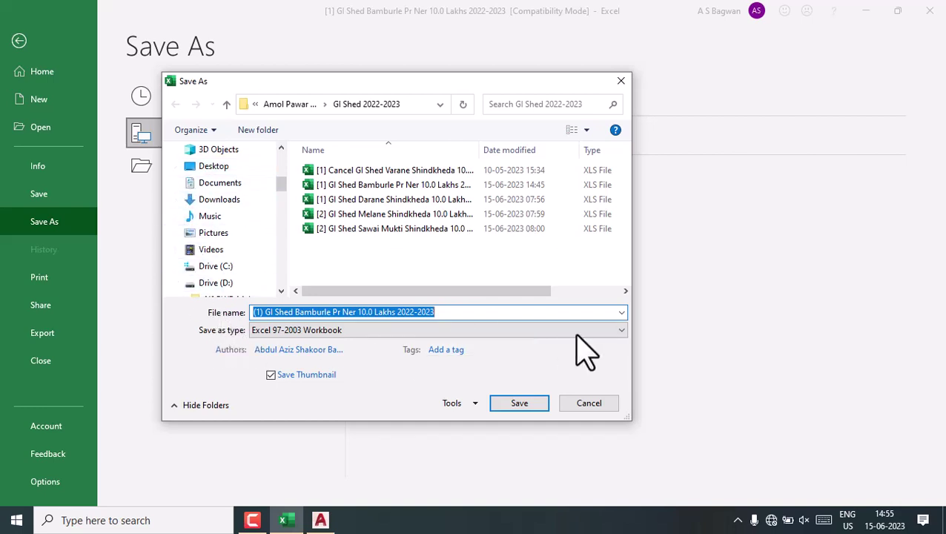
{"action": "left_click", "coordinate": [621, 331]}
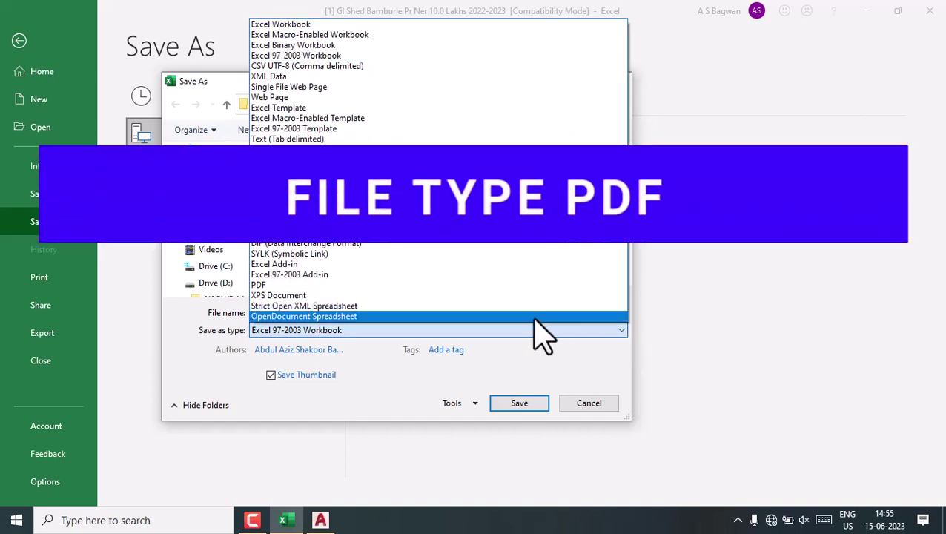
{"action": "left_click", "coordinate": [261, 285]}
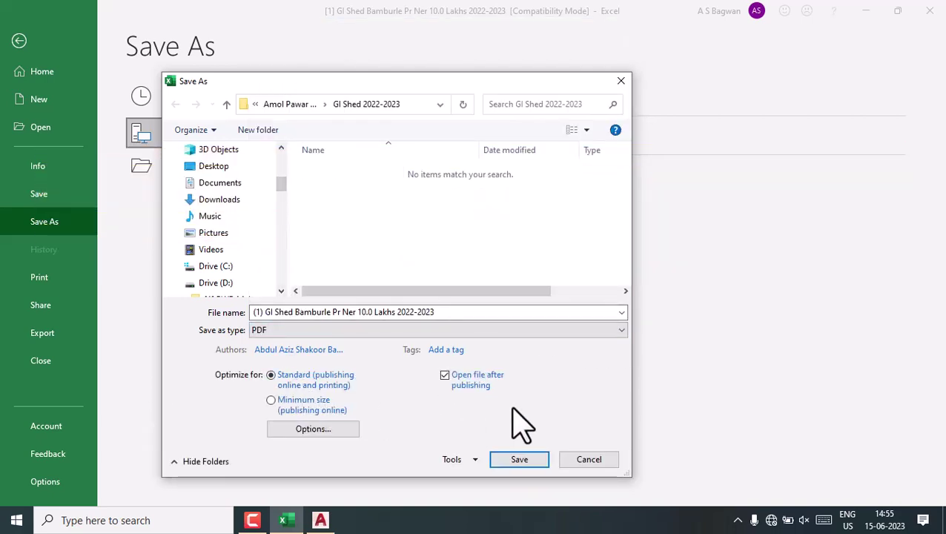
{"action": "mouse_move", "coordinate": [222, 200]}
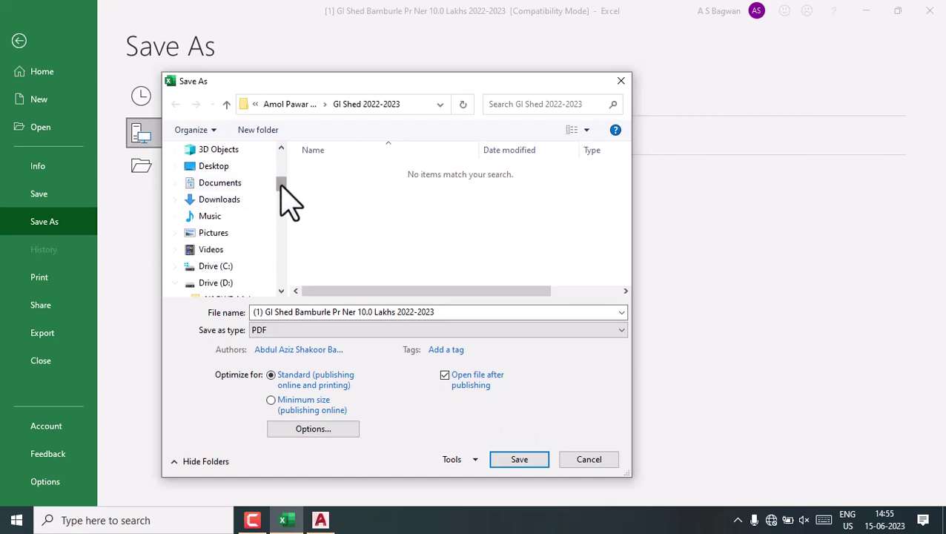
{"action": "left_click_drag", "start_coordinate": [281, 183], "coordinate": [281, 153]}
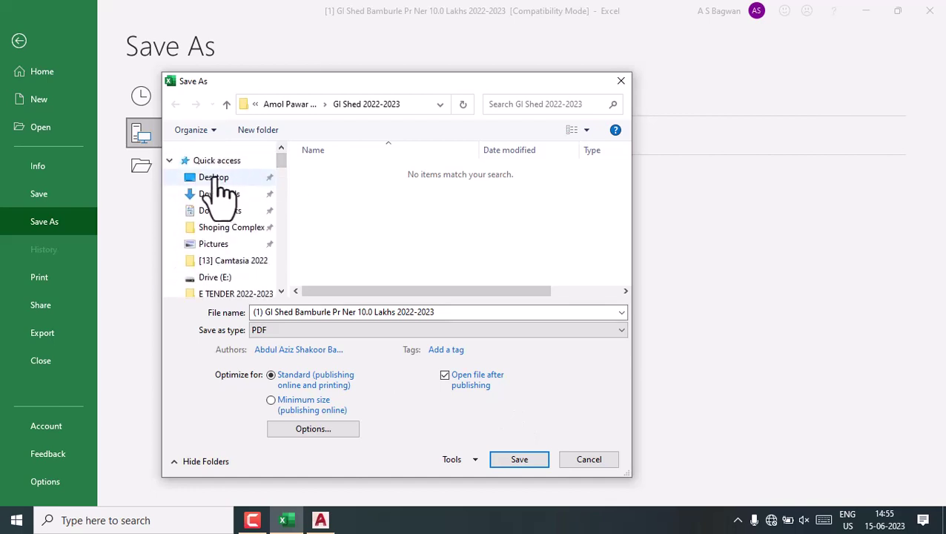
{"action": "left_click", "coordinate": [220, 179]}
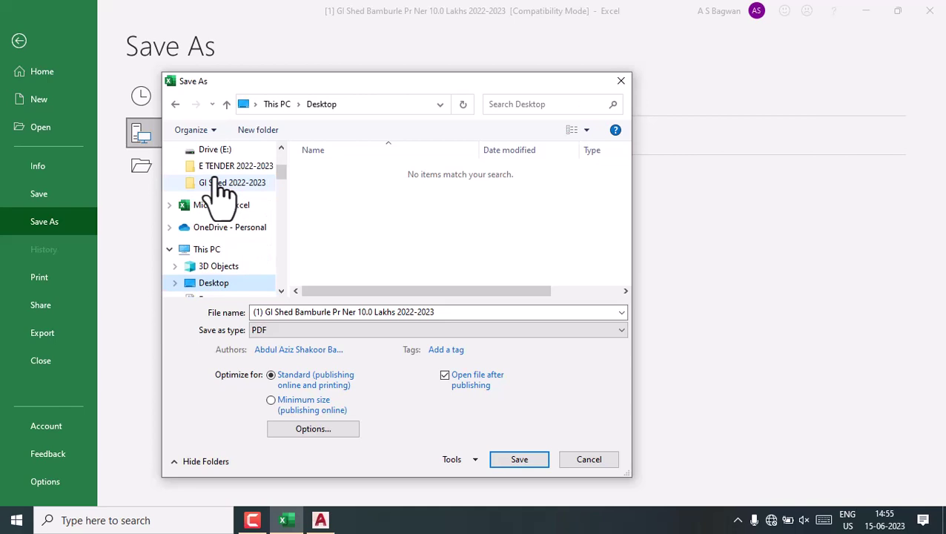
{"action": "left_click", "coordinate": [263, 311]}
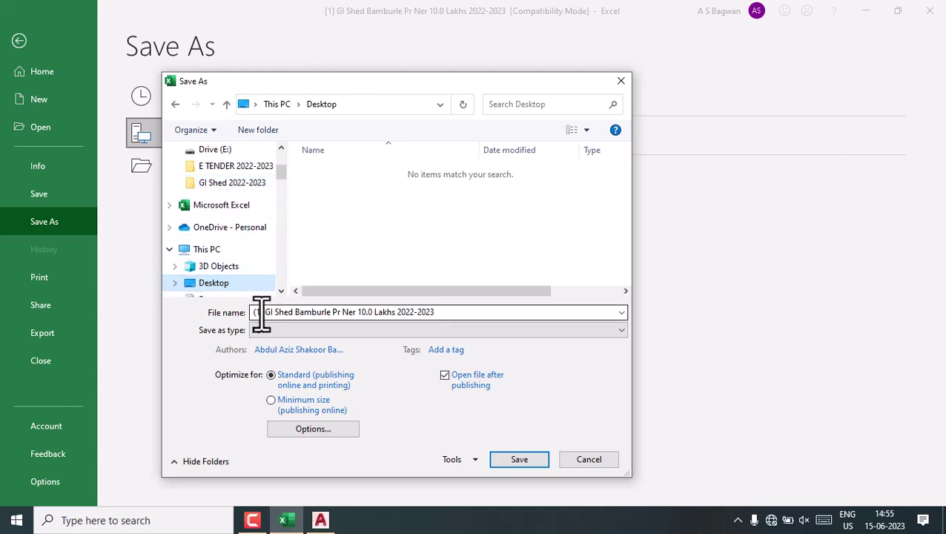
{"action": "left_click", "coordinate": [263, 311]}
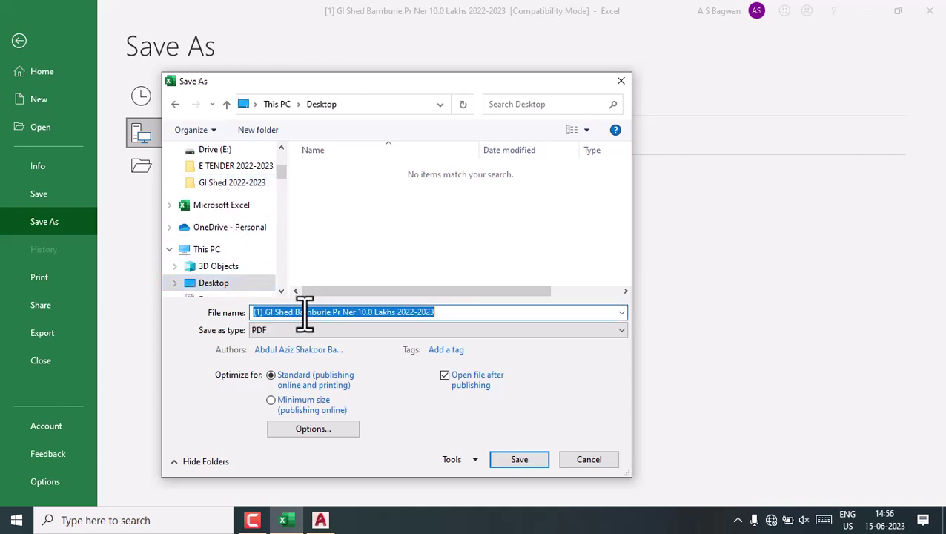
{"action": "left_click", "coordinate": [258, 312]}
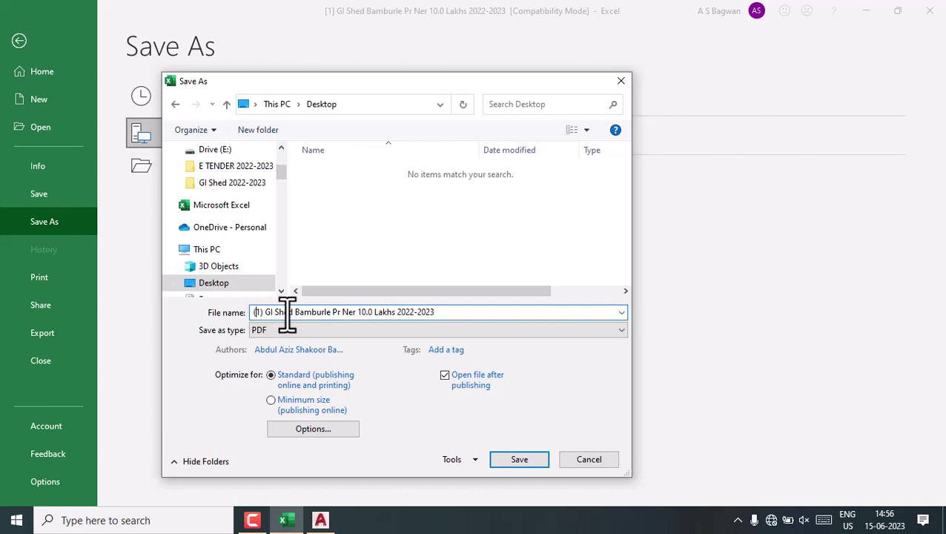
{"action": "type", "text": "B"}
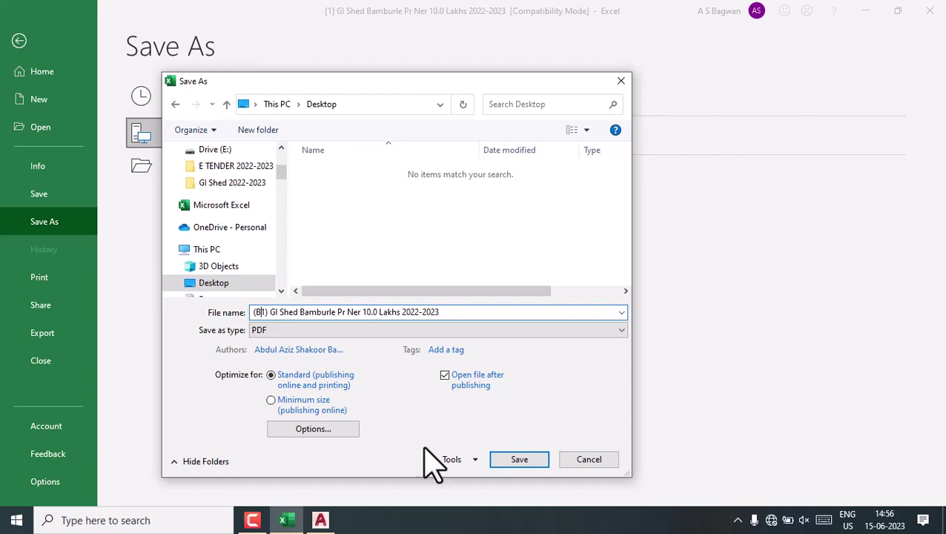
{"action": "left_click", "coordinate": [522, 459]}
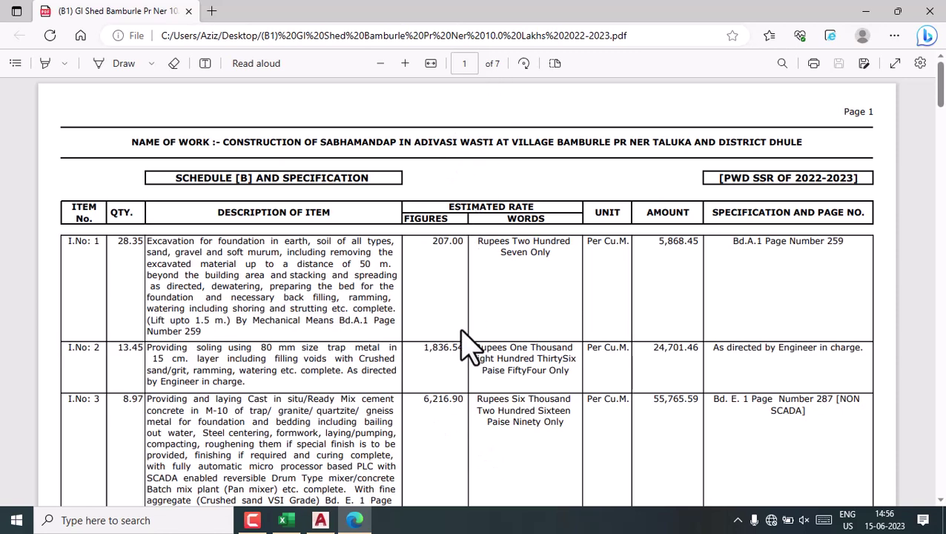
{"action": "mouse_move", "coordinate": [286, 520]}
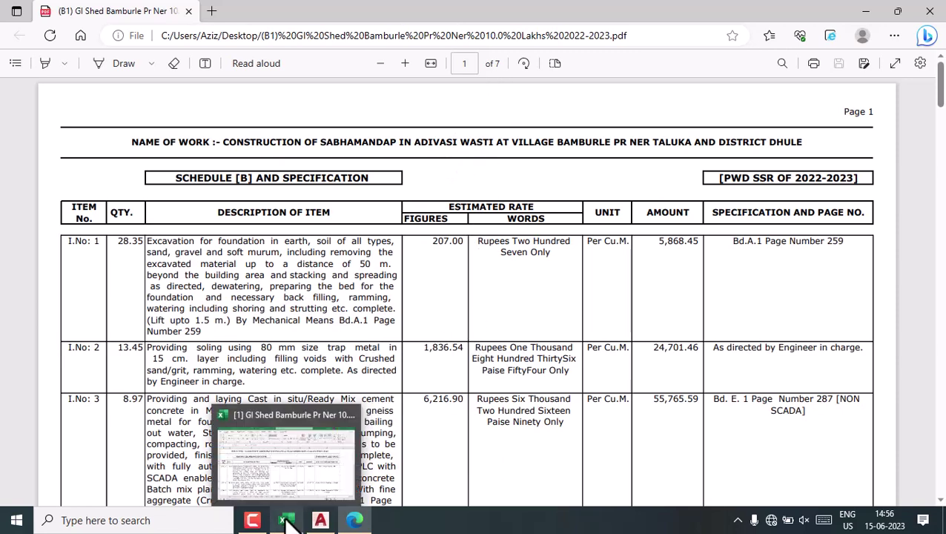
Return to the workbook and review the Front, FH, TT, Royalty and GD sheets
{"action": "left_click", "coordinate": [304, 465]}
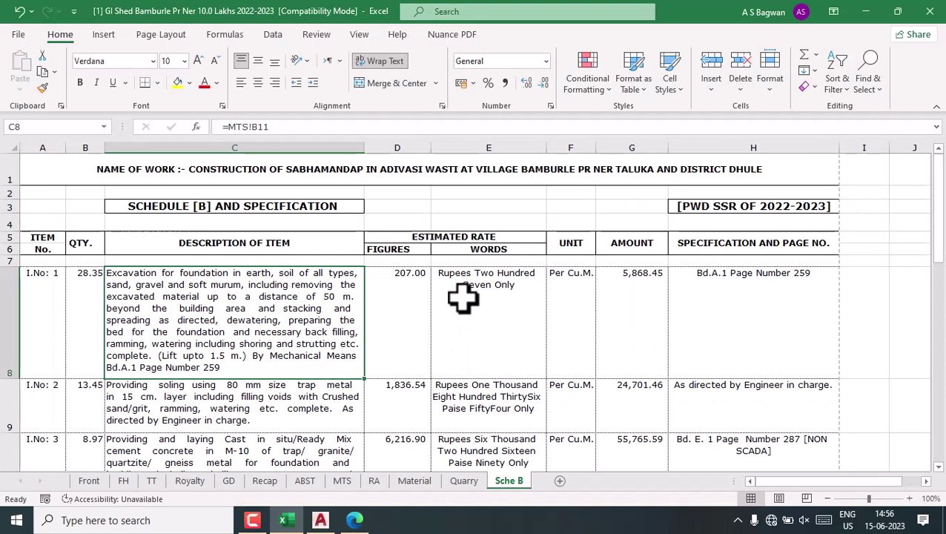
{"action": "left_click", "coordinate": [83, 480]}
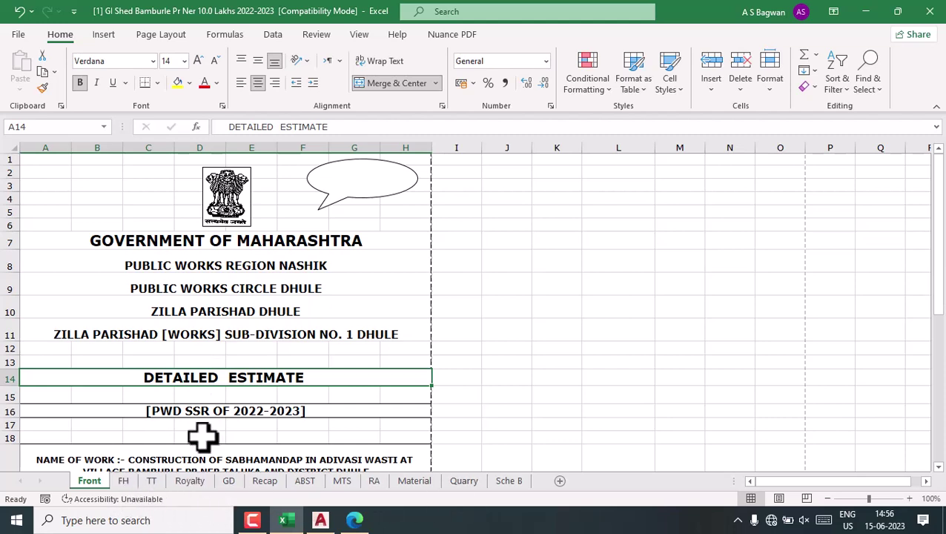
{"action": "left_click", "coordinate": [125, 481]}
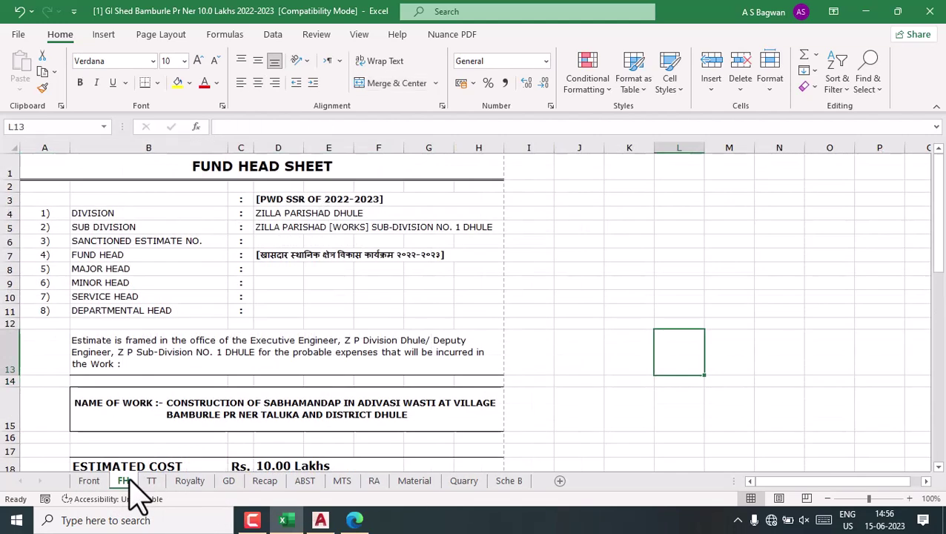
{"action": "left_click", "coordinate": [151, 480]}
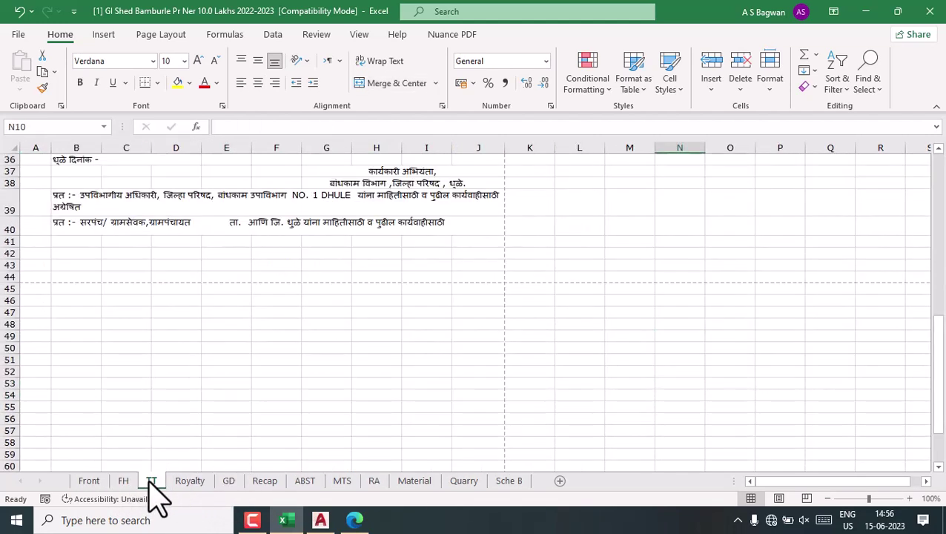
{"action": "left_click_drag", "start_coordinate": [935, 426], "coordinate": [937, 252]}
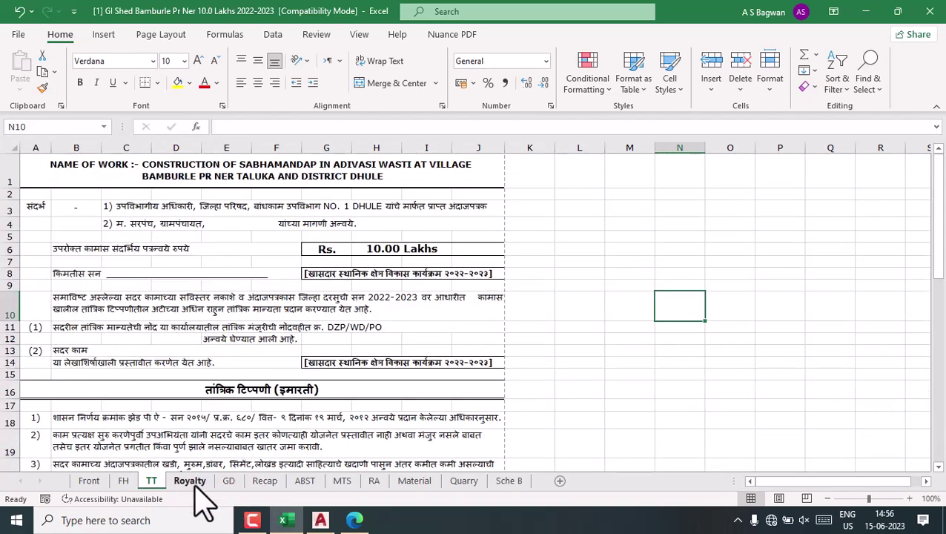
{"action": "left_click", "coordinate": [192, 482]}
{"action": "left_click_drag", "start_coordinate": [939, 375], "coordinate": [937, 215]}
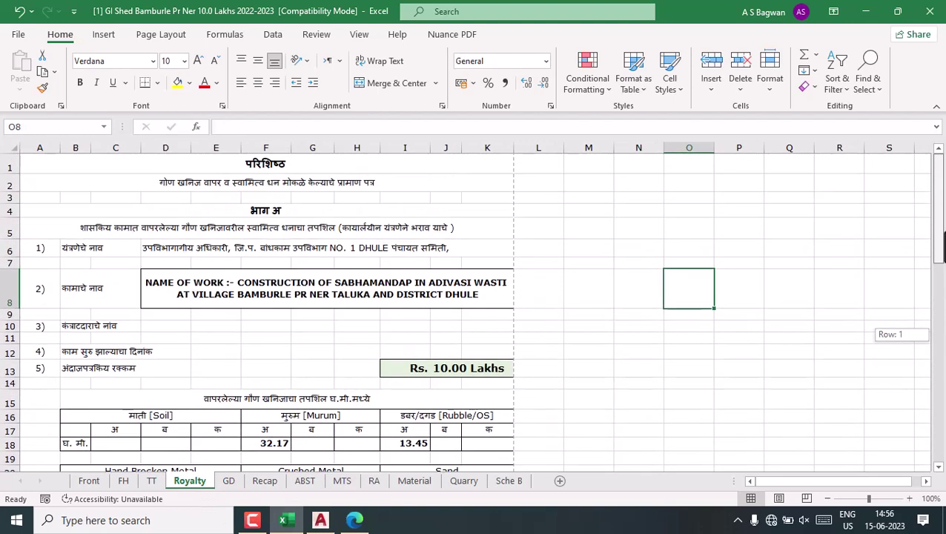
{"action": "left_click", "coordinate": [228, 481]}
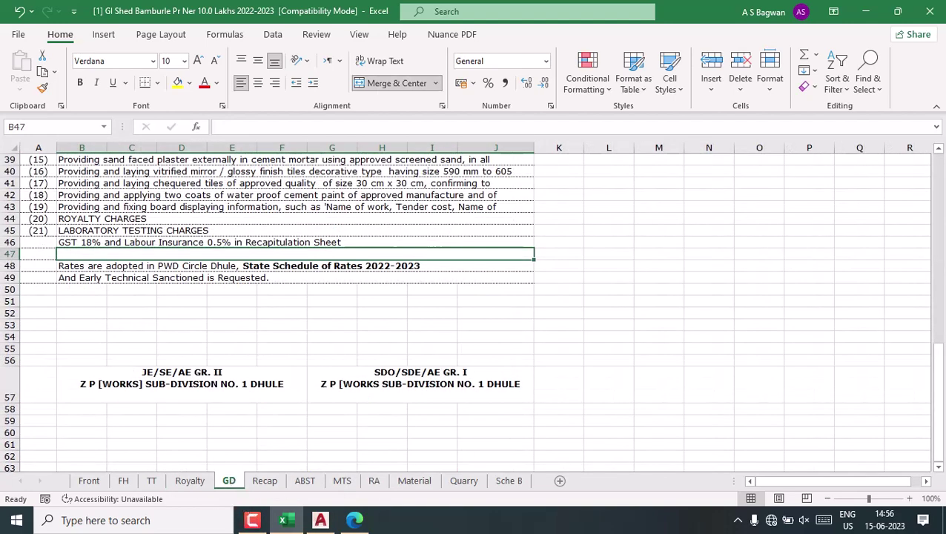
{"action": "left_click_drag", "start_coordinate": [939, 355], "coordinate": [938, 215]}
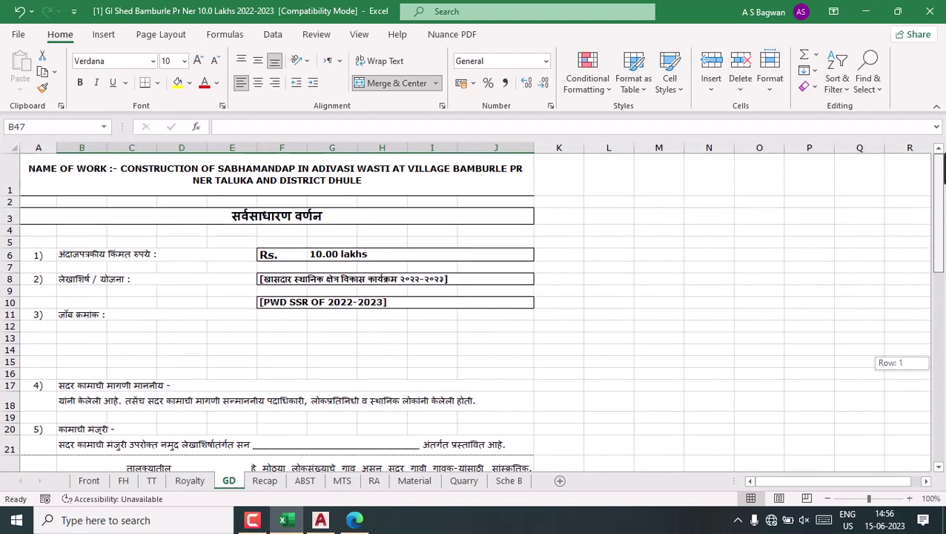
Review the Recap, ABST, MTS, RA, Material and Quarry sheets, scrolling each to the top
{"action": "left_click", "coordinate": [266, 482]}
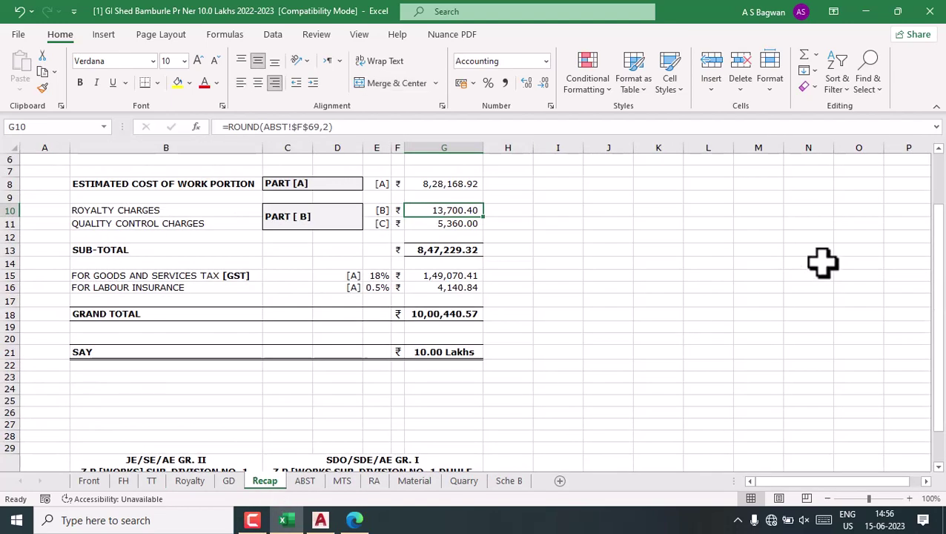
{"action": "left_click_drag", "start_coordinate": [939, 270], "coordinate": [916, 194]}
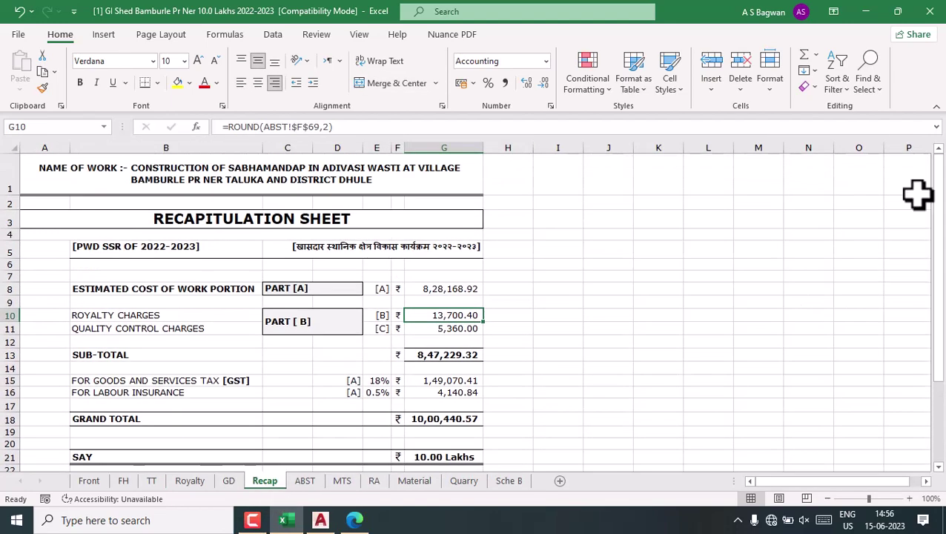
{"action": "left_click", "coordinate": [307, 482]}
{"action": "left_click_drag", "start_coordinate": [940, 371], "coordinate": [927, 356]}
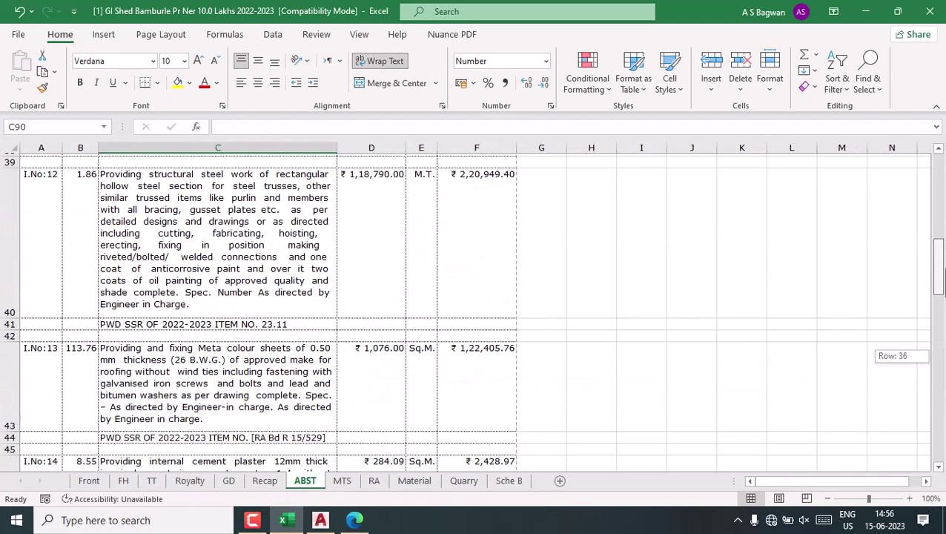
{"action": "left_click", "coordinate": [343, 482]}
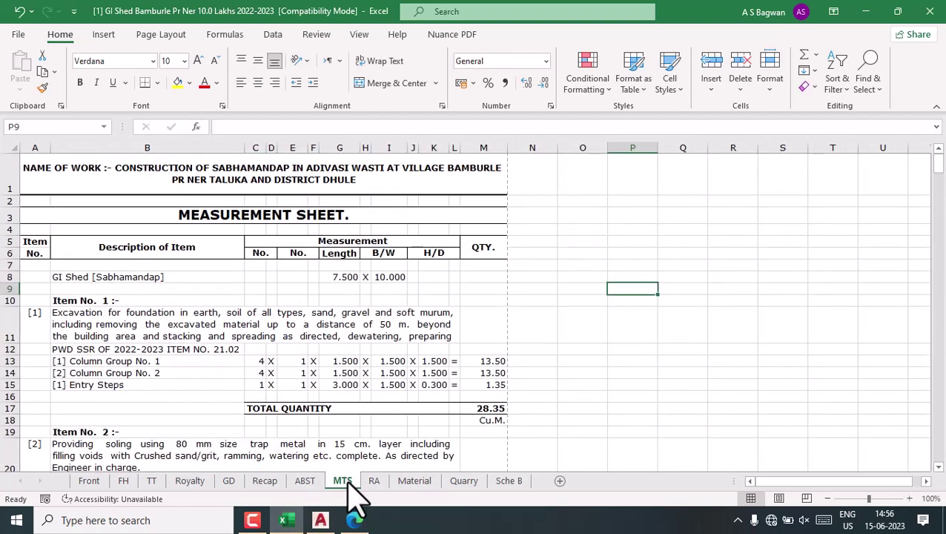
{"action": "left_click", "coordinate": [374, 481]}
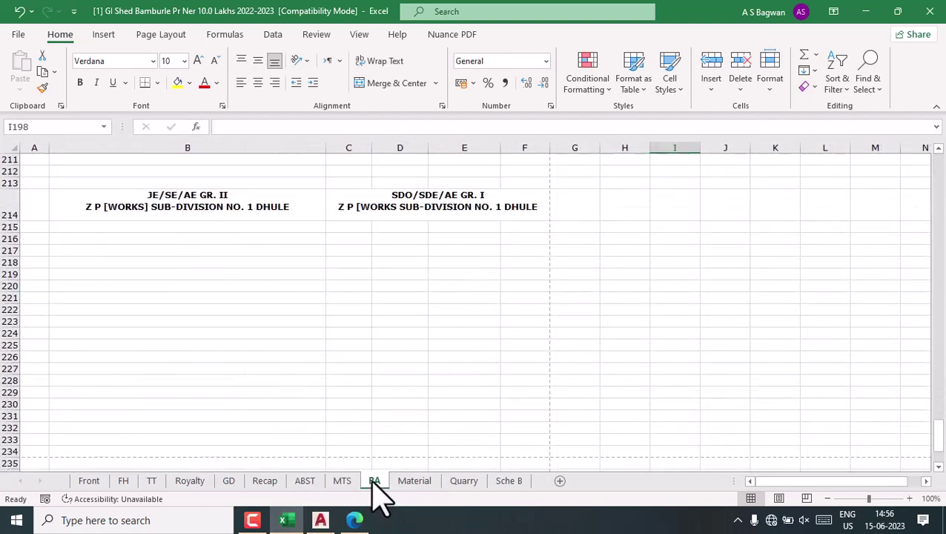
{"action": "left_click_drag", "start_coordinate": [940, 458], "coordinate": [940, 169]}
{"action": "left_click", "coordinate": [415, 482]}
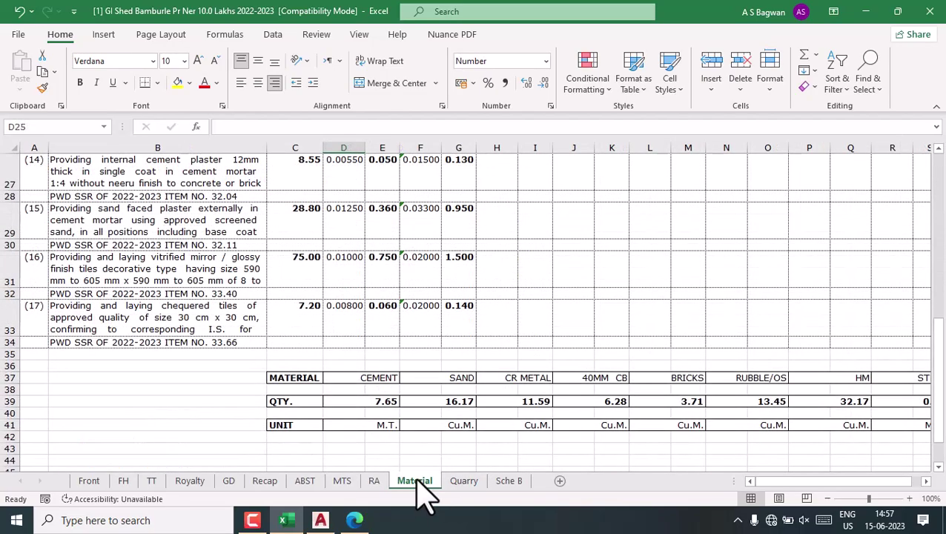
{"action": "left_click_drag", "start_coordinate": [940, 354], "coordinate": [940, 163]}
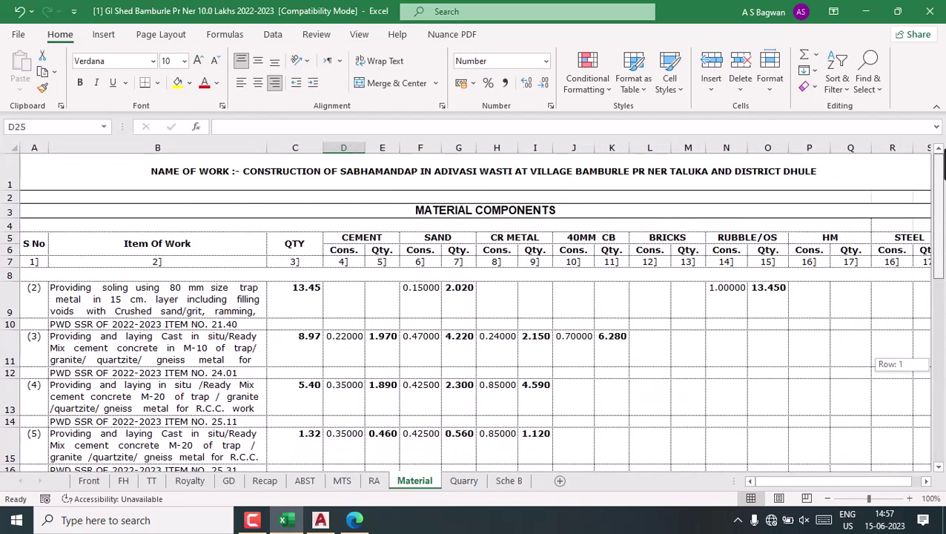
{"action": "left_click", "coordinate": [463, 482]}
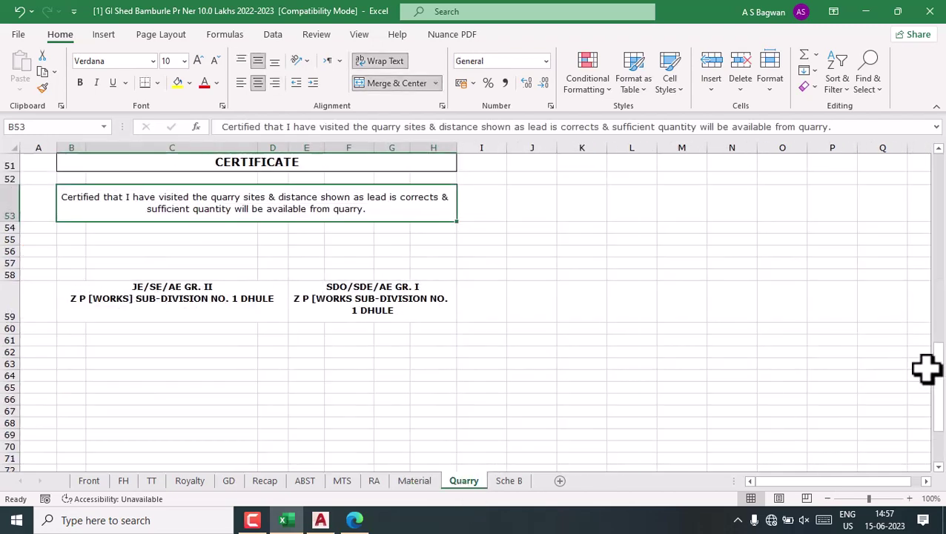
{"action": "left_click_drag", "start_coordinate": [939, 393], "coordinate": [939, 160]}
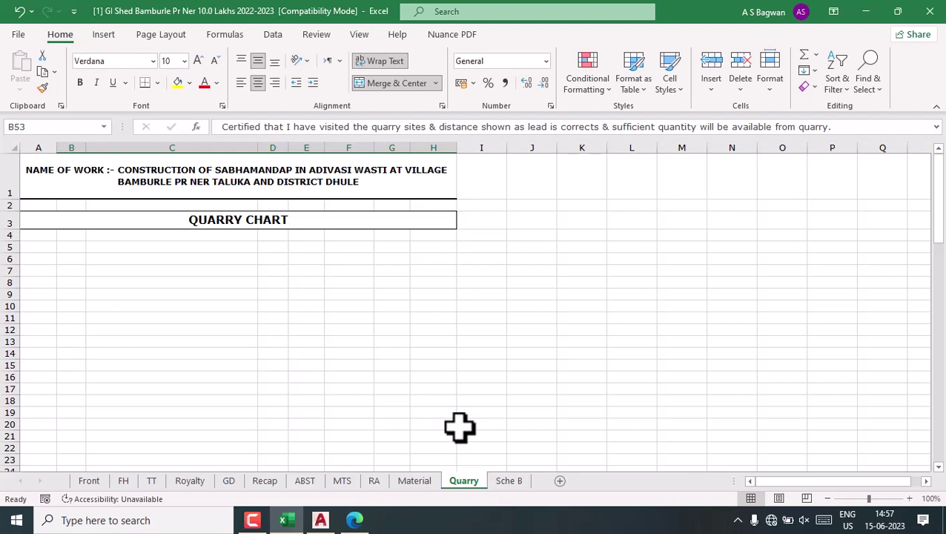
Hide the Sche B sheet
{"action": "left_click", "coordinate": [510, 481]}
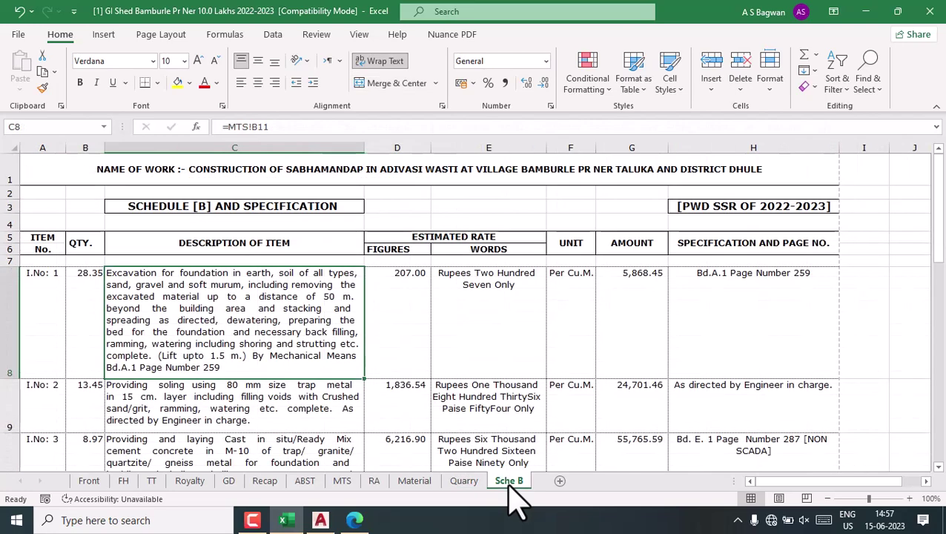
{"action": "right_click", "coordinate": [509, 481]}
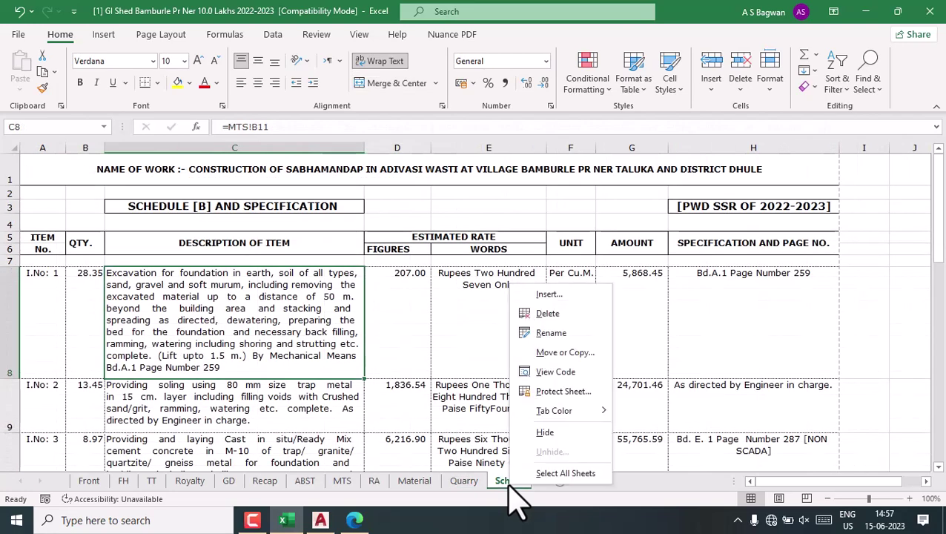
{"action": "left_click", "coordinate": [547, 433]}
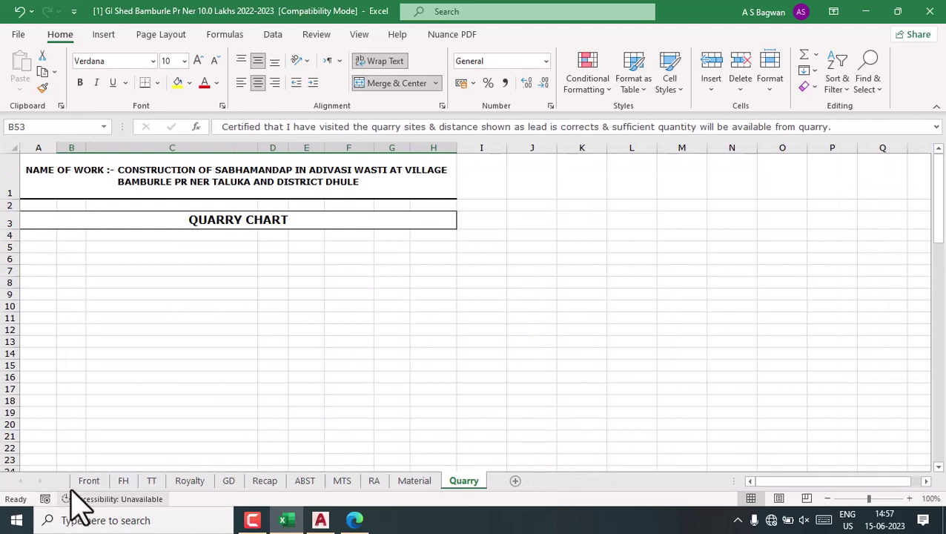
Check the Front, MTS and ABST sheets, ending on the Recap sheet's 10.00 Lakhs total
{"action": "left_click", "coordinate": [90, 481]}
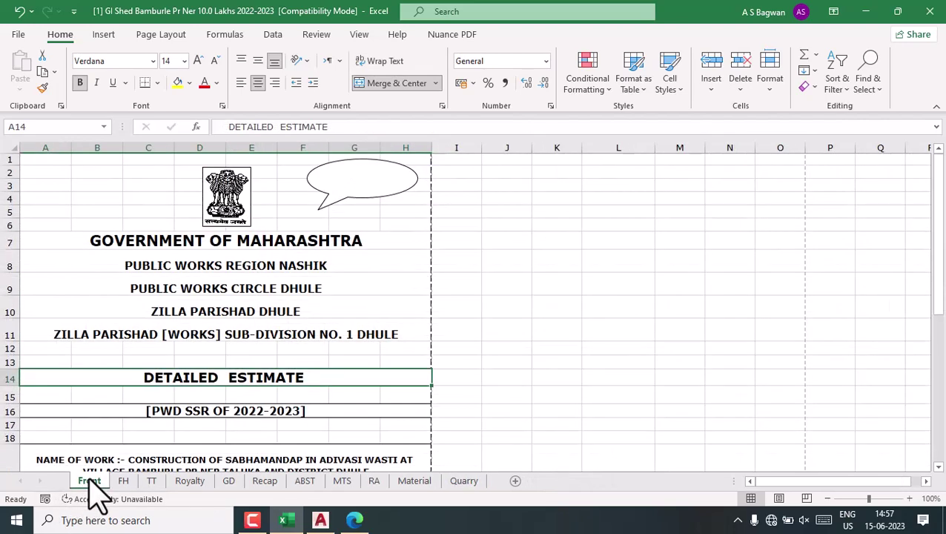
{"action": "left_click", "coordinate": [265, 481]}
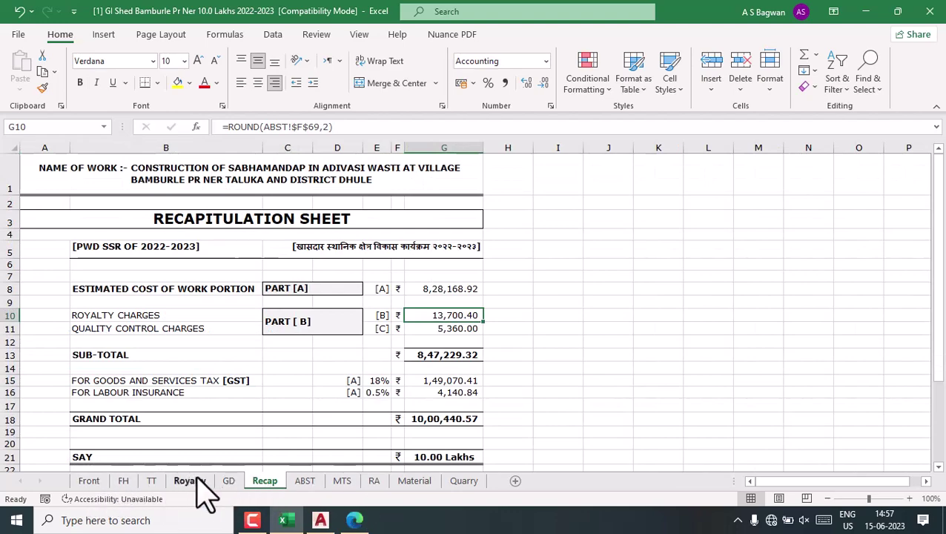
{"action": "left_click", "coordinate": [341, 481]}
{"action": "left_click", "coordinate": [305, 481]}
{"action": "left_click", "coordinate": [265, 481]}
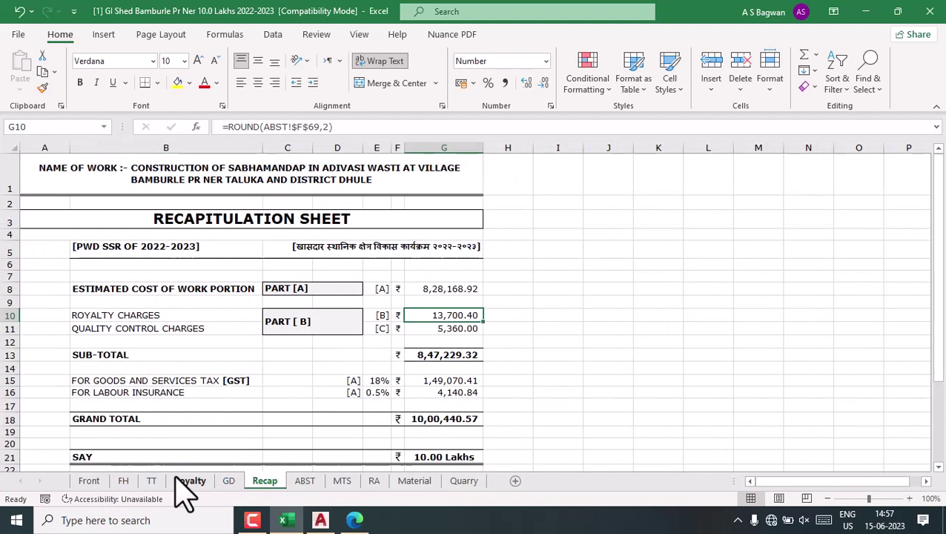
{"action": "left_click", "coordinate": [88, 481]}
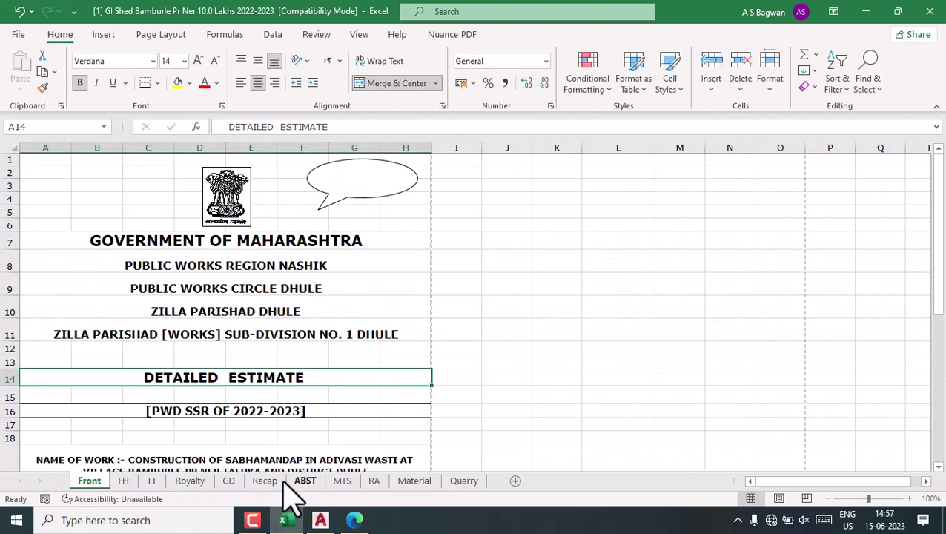
{"action": "left_click", "coordinate": [265, 481]}
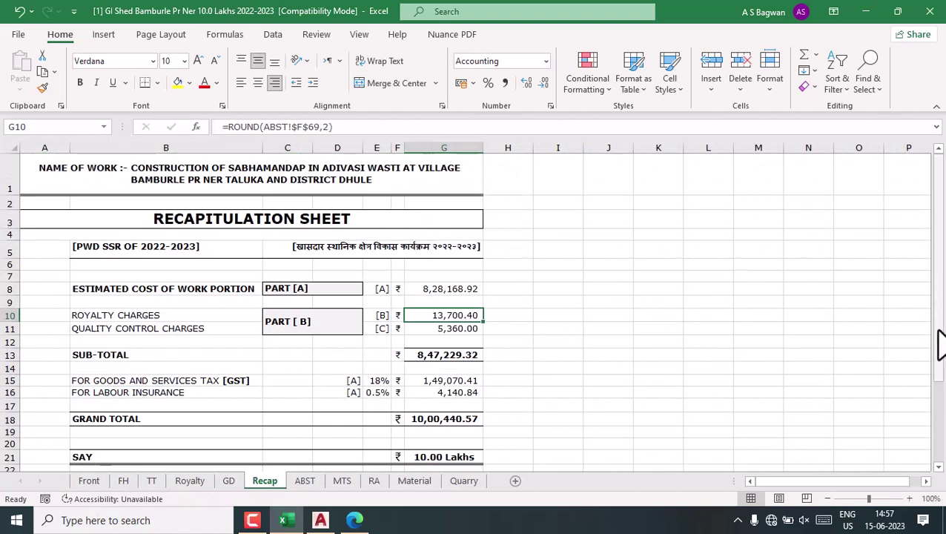
{"action": "left_click", "coordinate": [938, 344]}
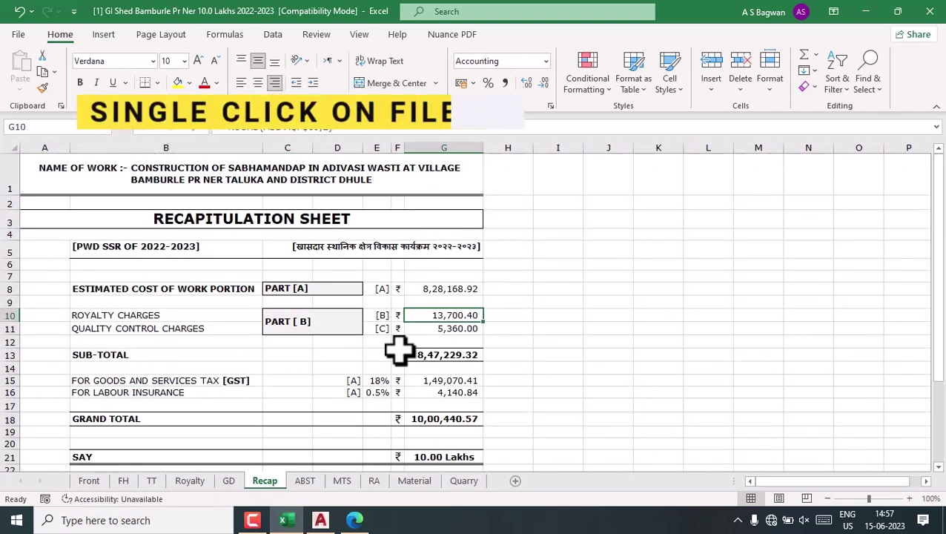
Show the Recap sheet's print preview as a single portrait A4 page
{"action": "left_click", "coordinate": [19, 35]}
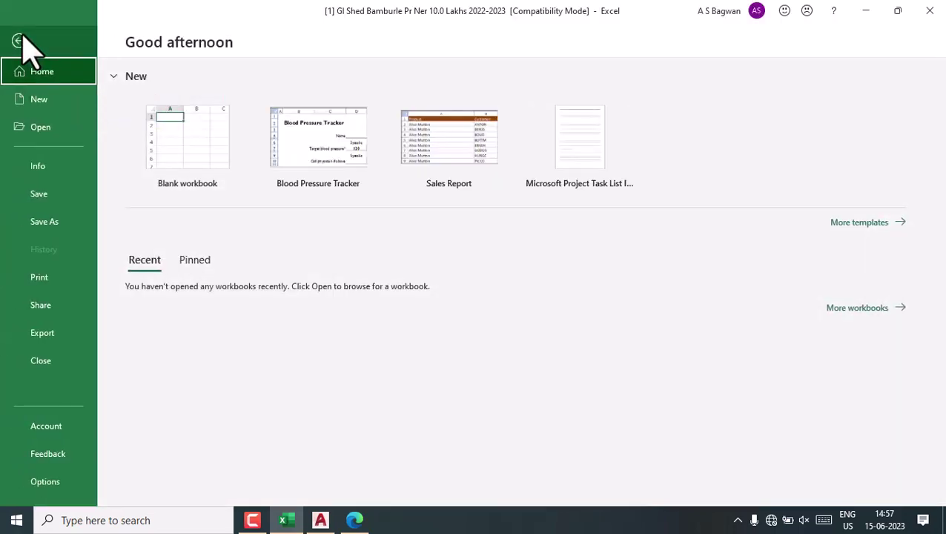
{"action": "left_click", "coordinate": [33, 278]}
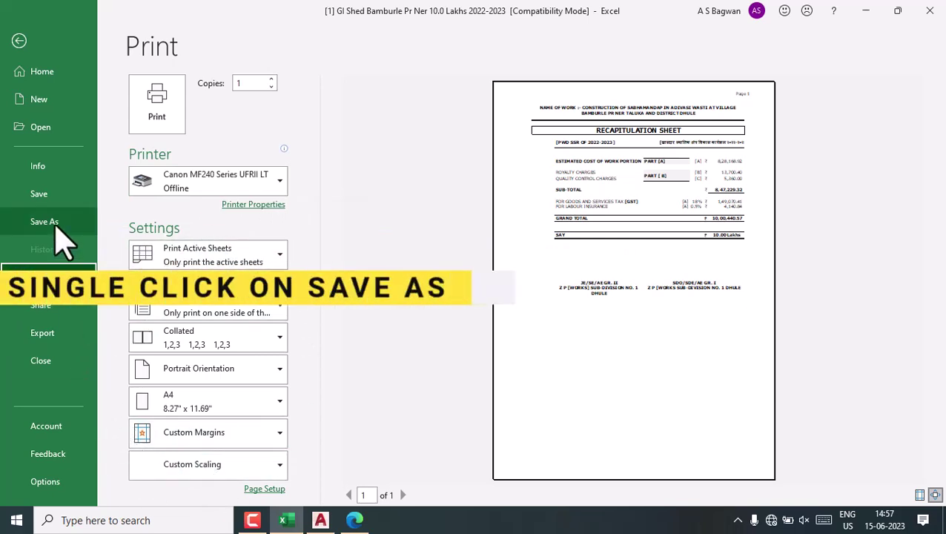
Set up Save As to the Desktop folder with PDF as the file type
{"action": "left_click", "coordinate": [46, 222]}
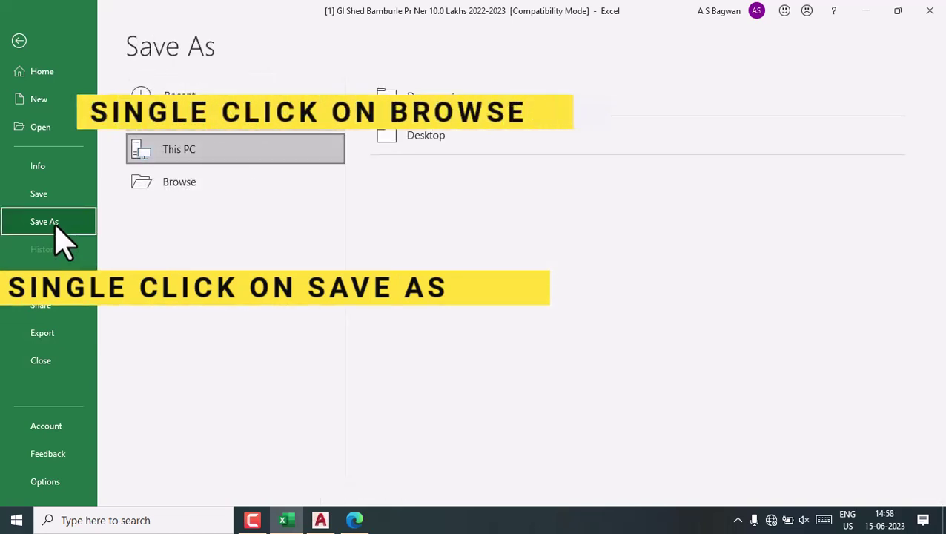
{"action": "left_click", "coordinate": [178, 185]}
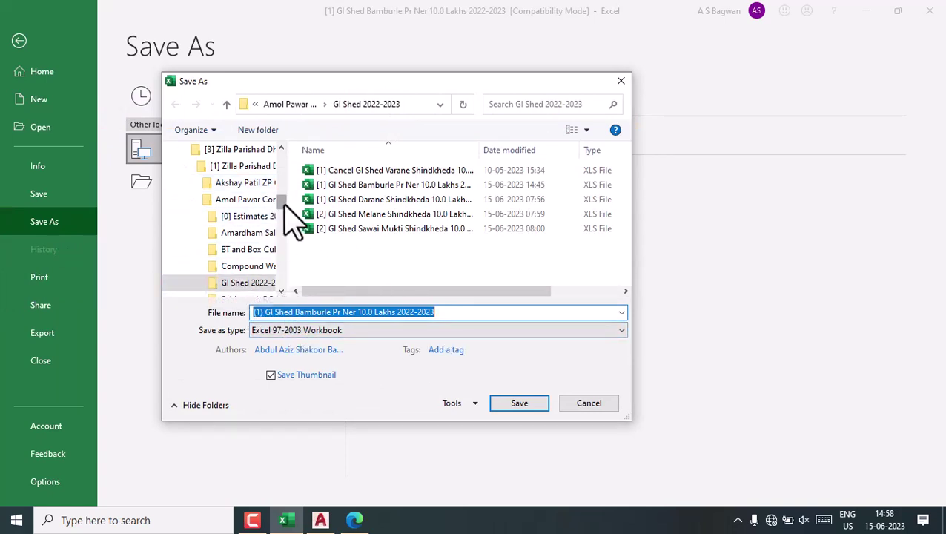
{"action": "left_click_drag", "start_coordinate": [282, 202], "coordinate": [283, 157]}
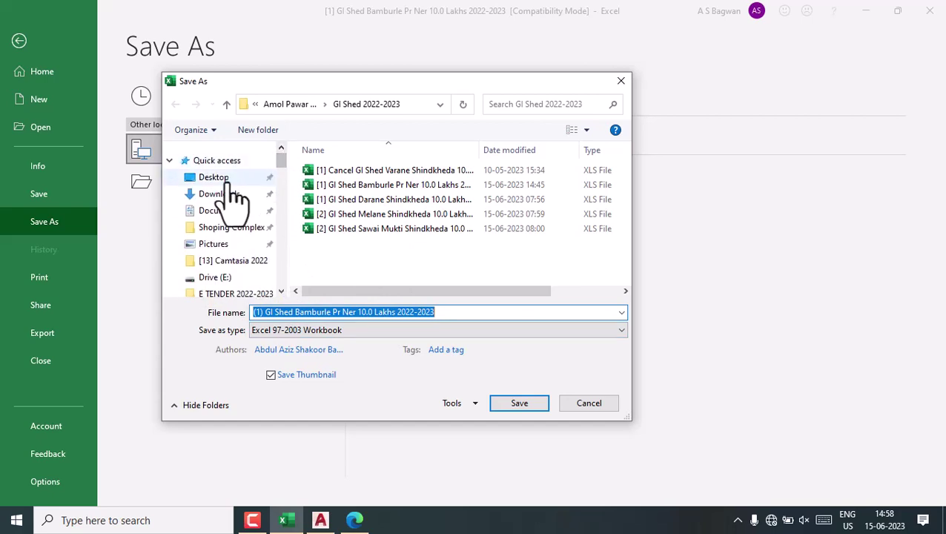
{"action": "left_click", "coordinate": [213, 178]}
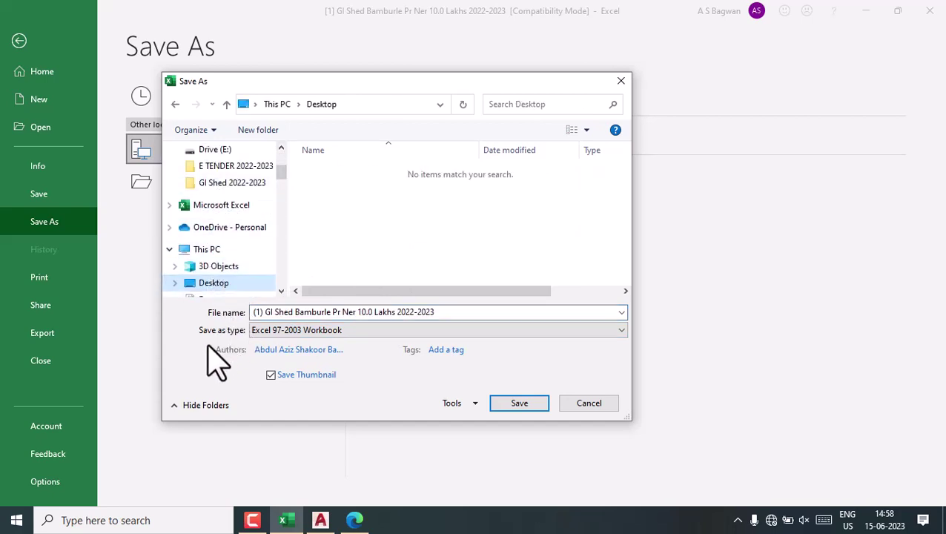
{"action": "left_click", "coordinate": [622, 330]}
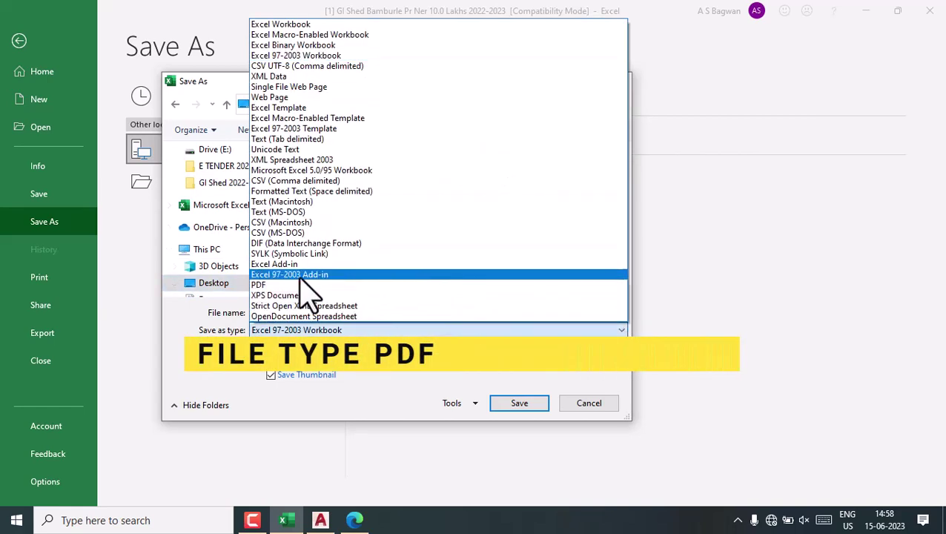
{"action": "left_click", "coordinate": [273, 285]}
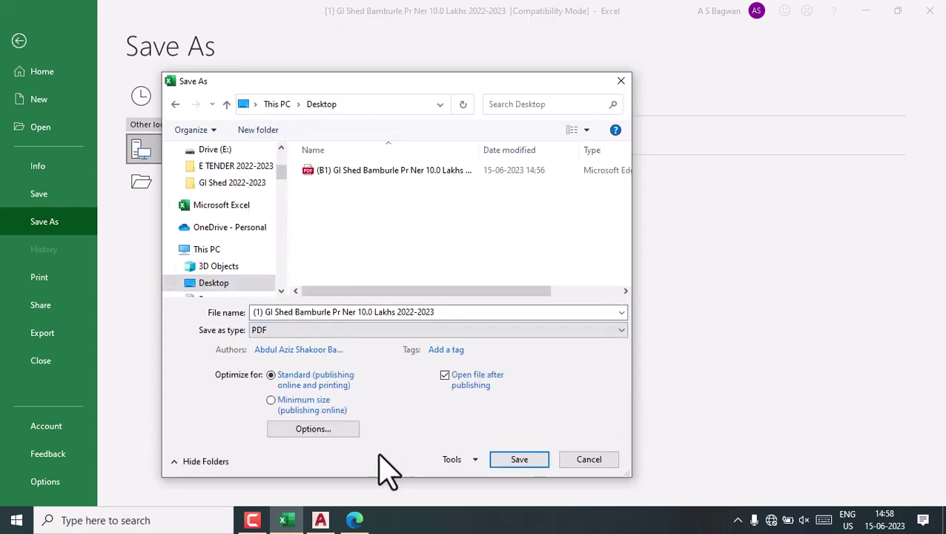
Publish the entire workbook as the 24-page PDF on the Desktop
{"action": "left_click", "coordinate": [316, 430]}
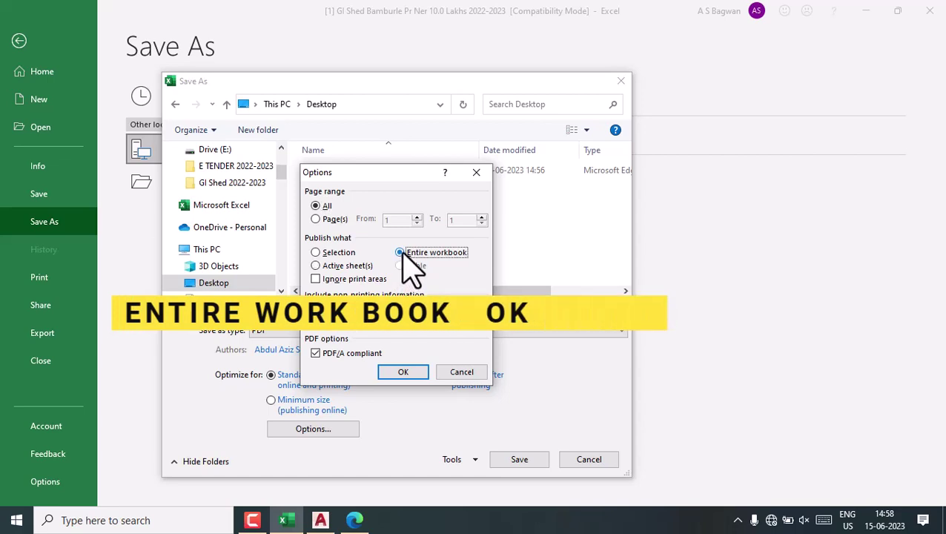
{"action": "left_click", "coordinate": [407, 373]}
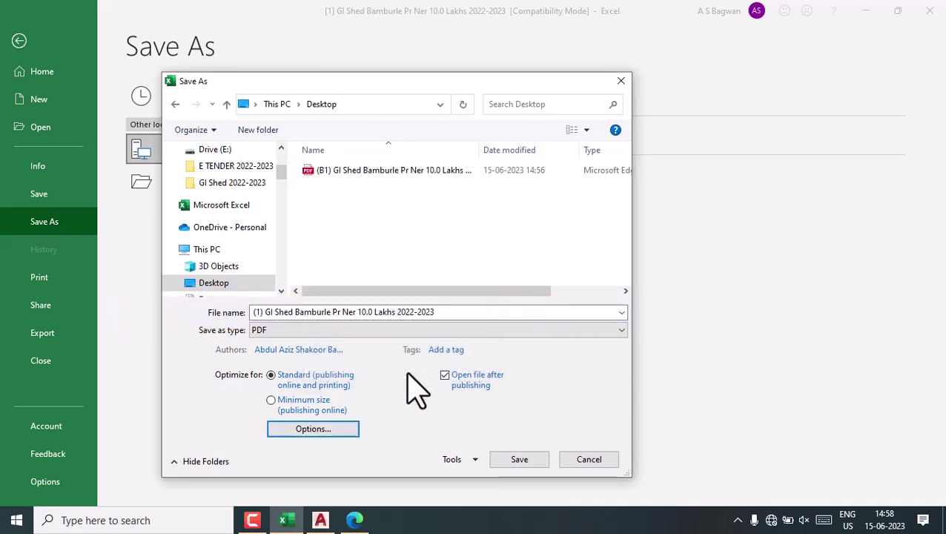
{"action": "left_click", "coordinate": [519, 459]}
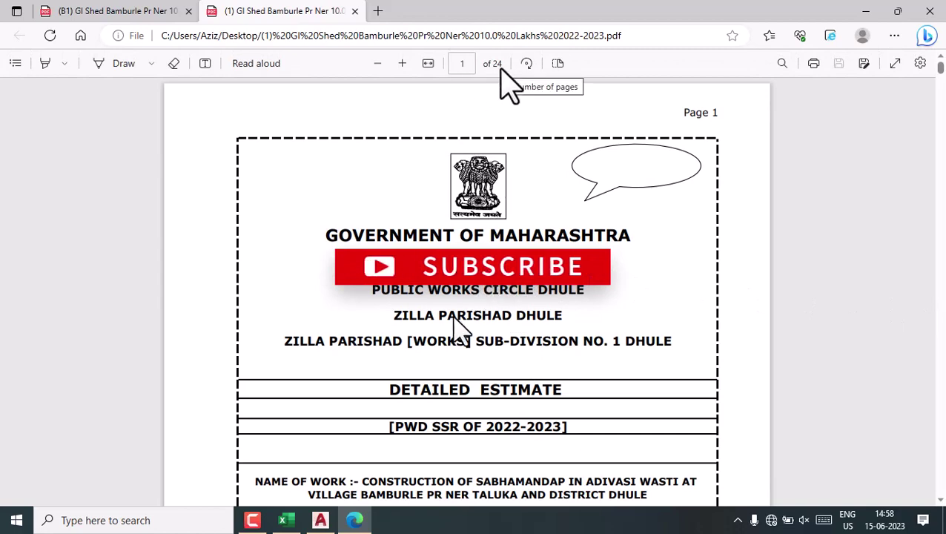
{"action": "mouse_move", "coordinate": [320, 521]}
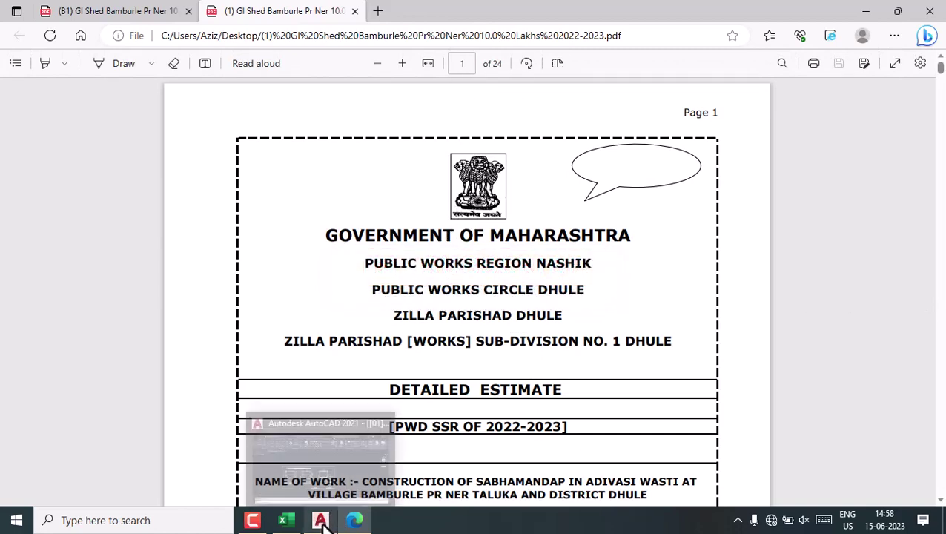
Switch to the GI Shed drawing in AutoCAD, zoom around it, and open Plot with Ctrl+P
{"action": "left_click", "coordinate": [329, 482]}
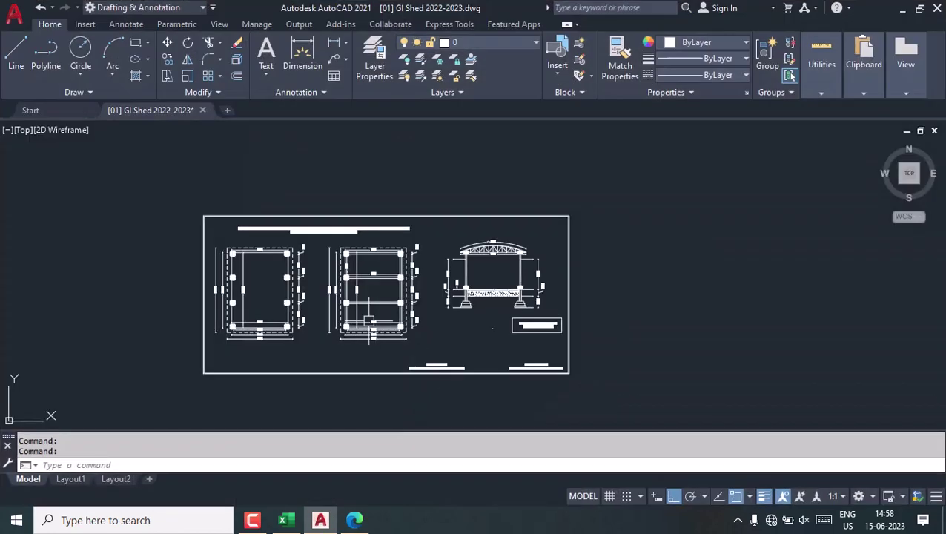
{"action": "scroll", "coordinate": [305, 237], "scroll_direction": "up", "scroll_amount": 4}
{"action": "scroll", "coordinate": [334, 245], "scroll_direction": "down", "scroll_amount": 2}
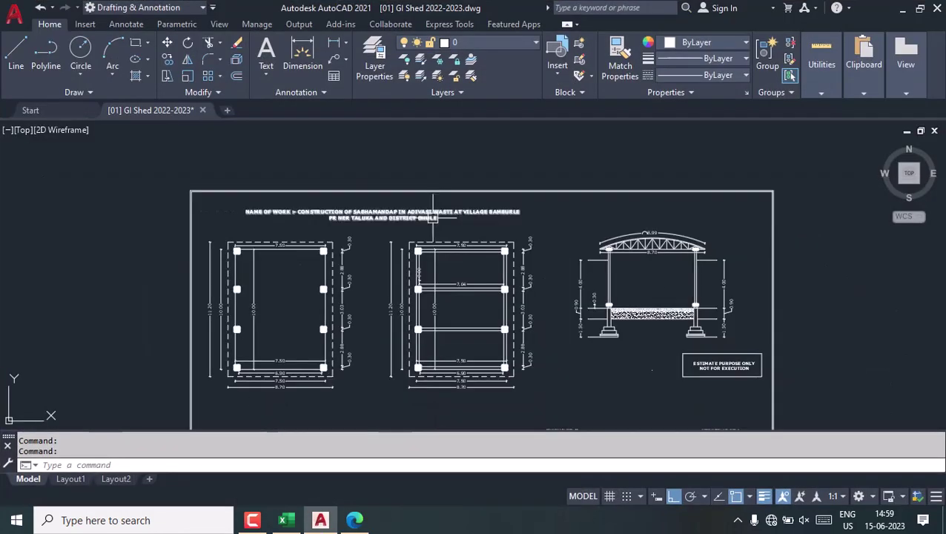
{"action": "scroll", "coordinate": [369, 255], "scroll_direction": "down", "scroll_amount": 2}
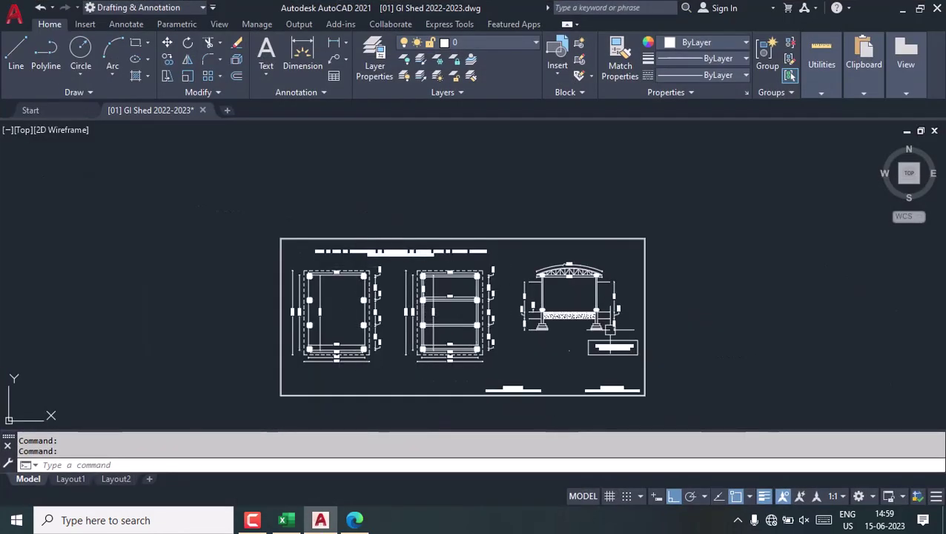
{"action": "scroll", "coordinate": [634, 355], "scroll_direction": "up", "scroll_amount": 2}
{"action": "scroll", "coordinate": [585, 345], "scroll_direction": "up", "scroll_amount": 2}
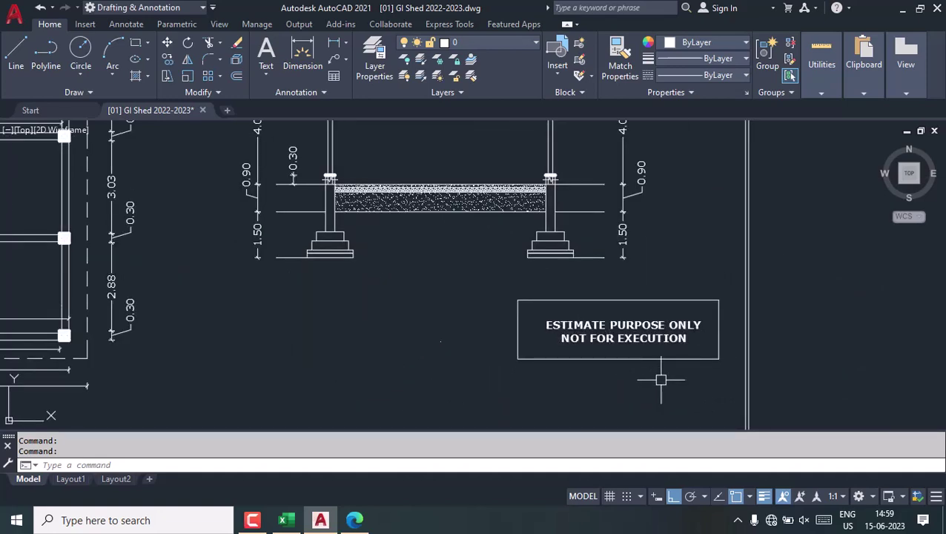
{"action": "scroll", "coordinate": [595, 276], "scroll_direction": "down", "scroll_amount": 3}
{"action": "scroll", "coordinate": [585, 304], "scroll_direction": "down", "scroll_amount": 2}
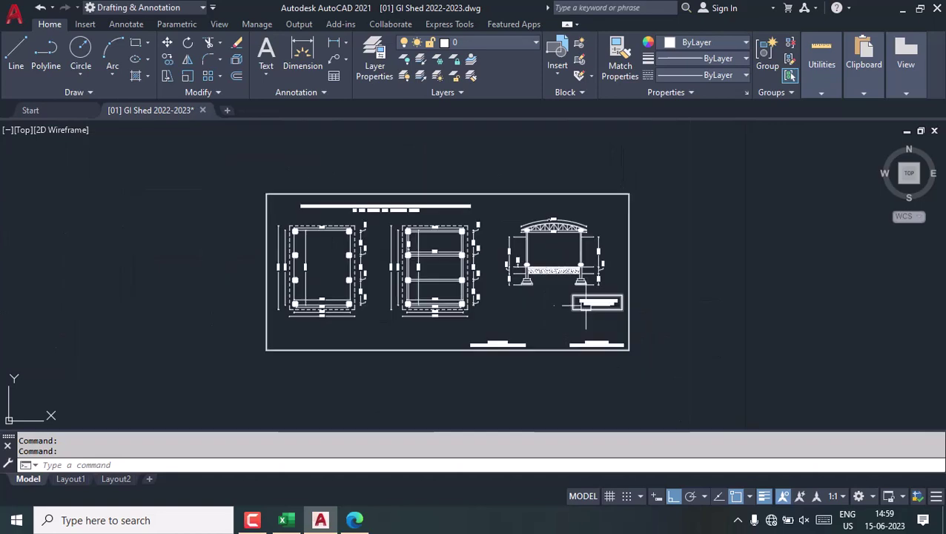
{"action": "scroll", "coordinate": [528, 324], "scroll_direction": "up", "scroll_amount": 2}
{"action": "scroll", "coordinate": [454, 347], "scroll_direction": "down", "scroll_amount": 2}
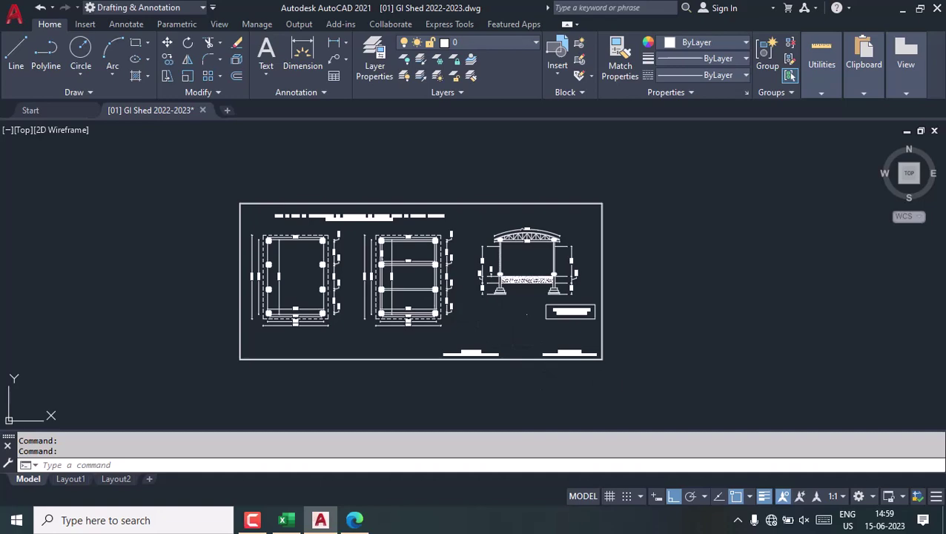
{"action": "key", "text": "ctrl+p"}
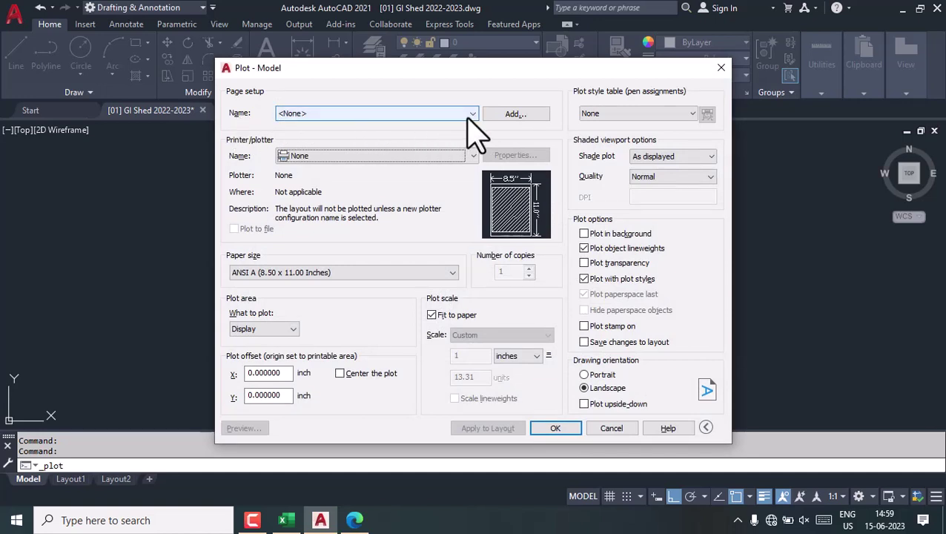
Apply the previous plot setup: DWG To PDF.pc3 plotter, ISO A4 paper, landscape orientation
{"action": "left_click", "coordinate": [378, 113]}
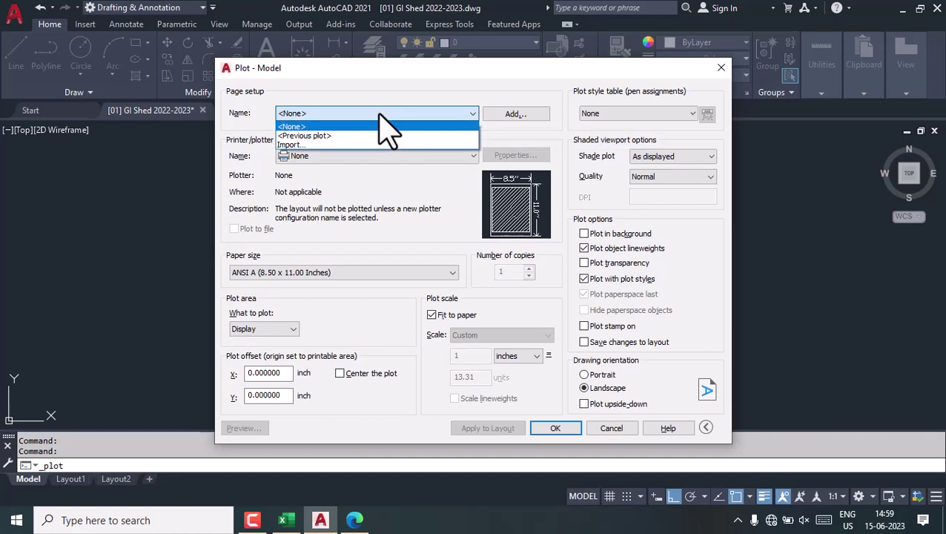
{"action": "left_click", "coordinate": [326, 136]}
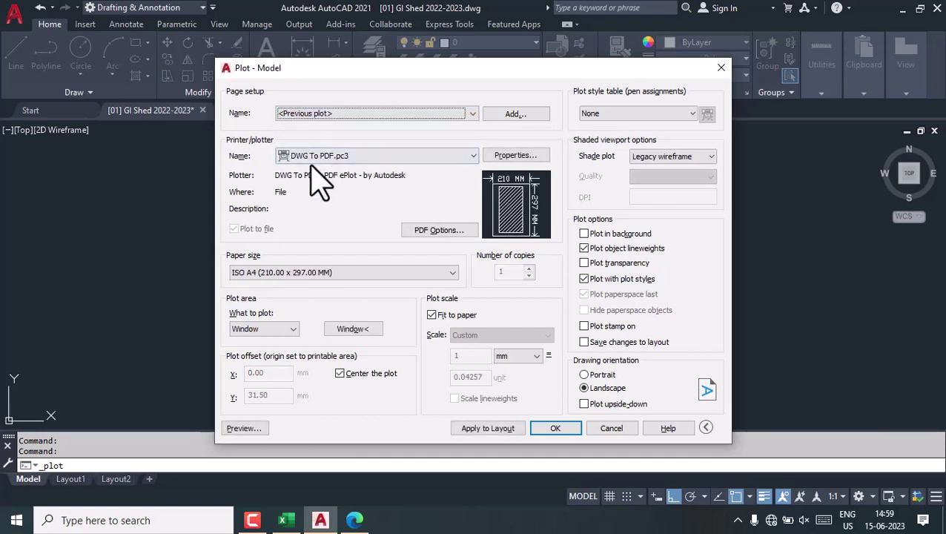
{"action": "left_click", "coordinate": [471, 156]}
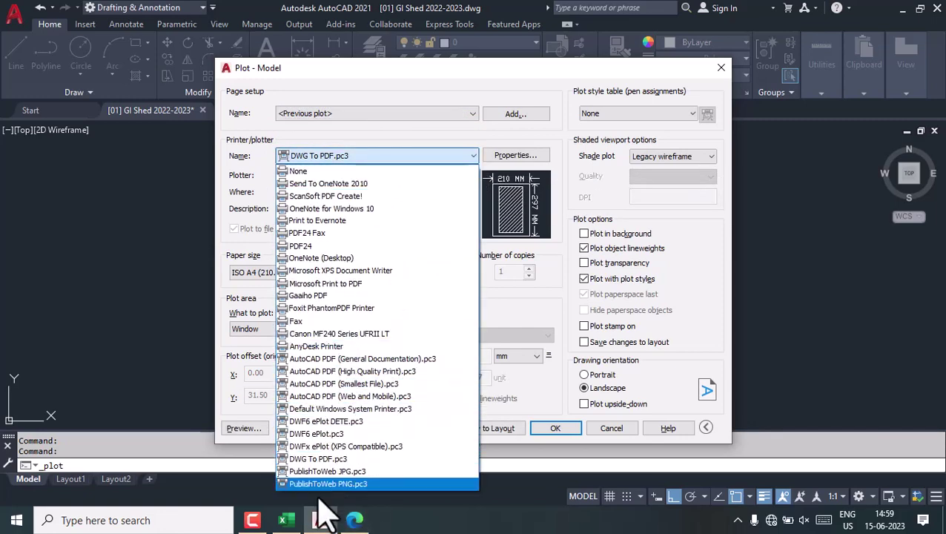
{"action": "left_click", "coordinate": [334, 459]}
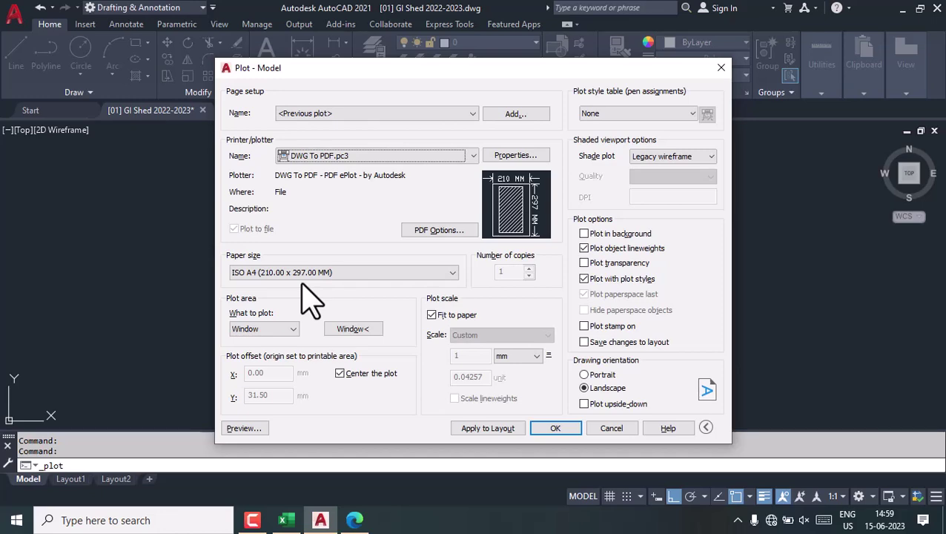
{"action": "left_click", "coordinate": [405, 272]}
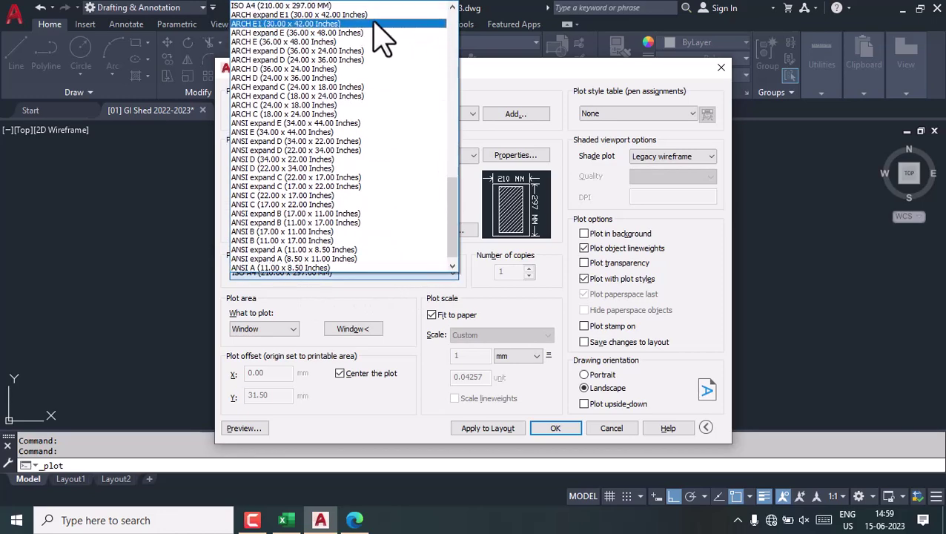
{"action": "left_click", "coordinate": [335, 6]}
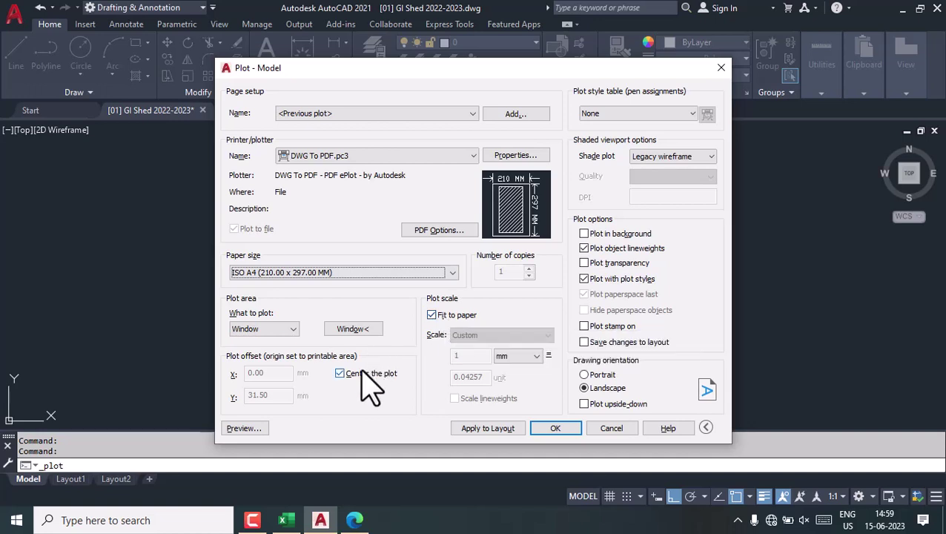
{"action": "left_click", "coordinate": [585, 376]}
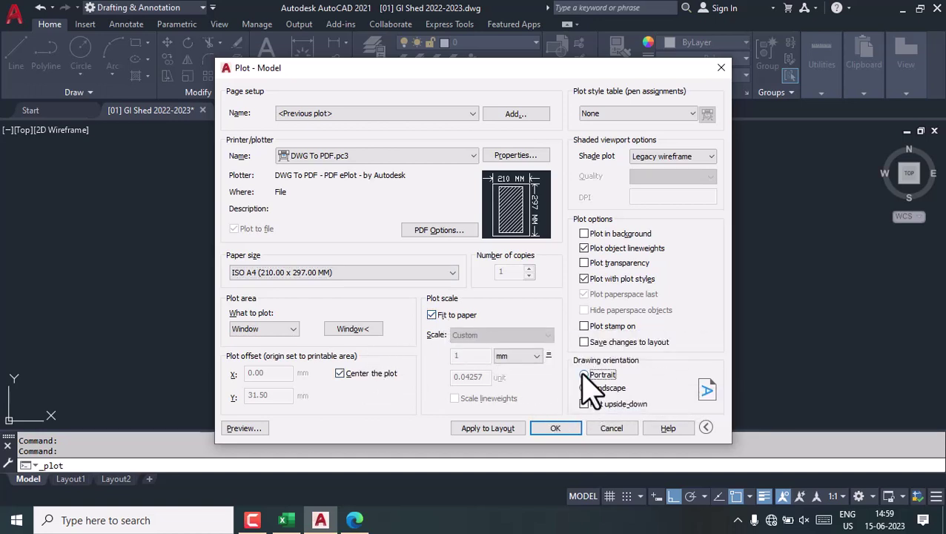
{"action": "left_click", "coordinate": [585, 388]}
{"action": "left_click", "coordinate": [585, 389]}
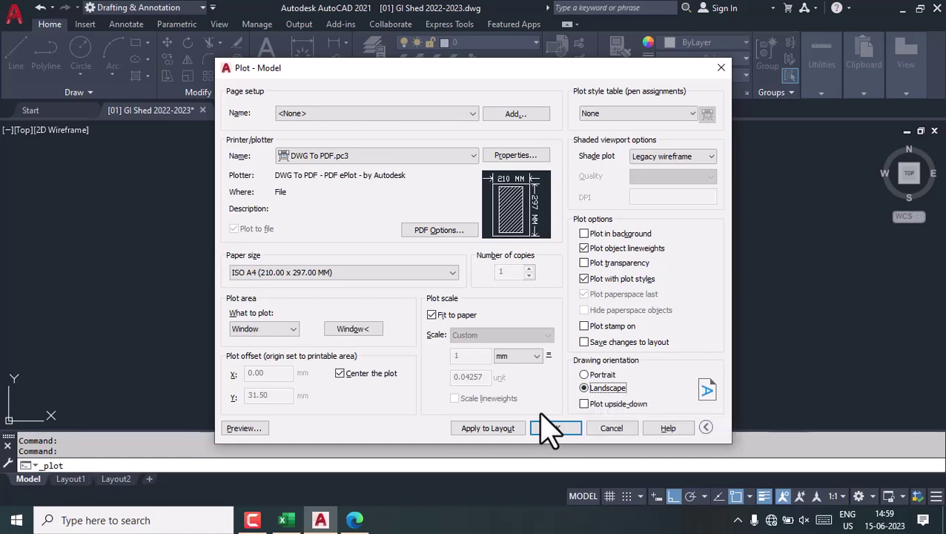
Window the plot area from the frame's top-left to bottom-right corner, giving a 1 mm = 0.1846 units scale
{"action": "left_click", "coordinate": [353, 328]}
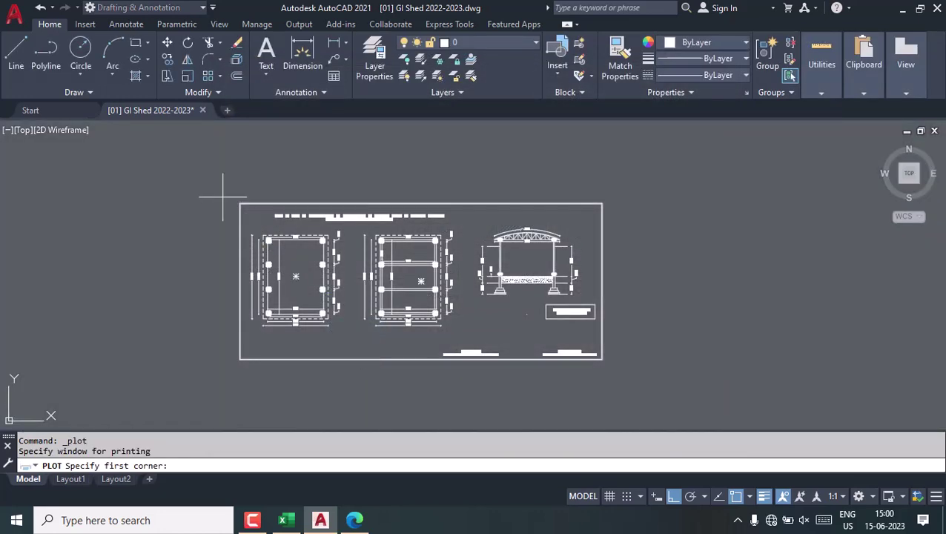
{"action": "scroll", "coordinate": [223, 197], "scroll_direction": "up", "scroll_amount": 5}
{"action": "scroll", "coordinate": [238, 196], "scroll_direction": "up", "scroll_amount": 4}
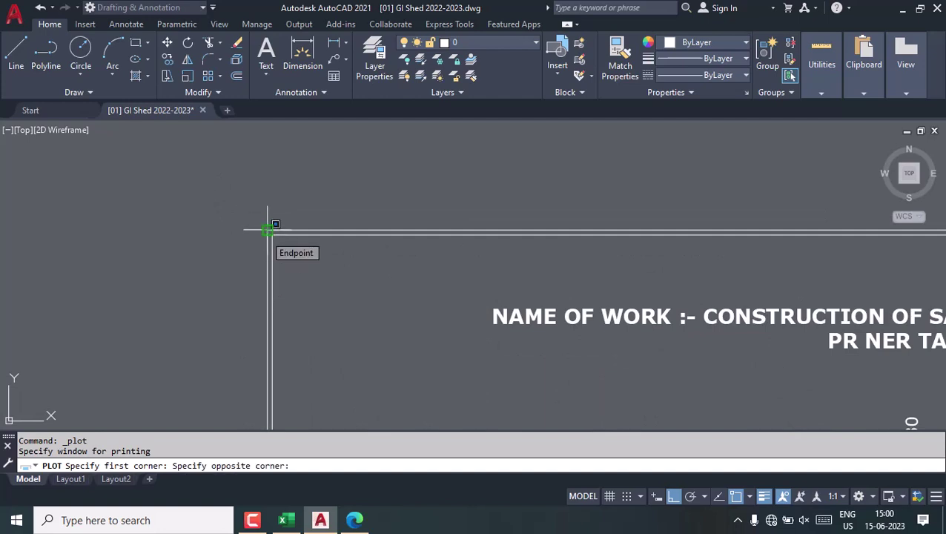
{"action": "scroll", "coordinate": [465, 319], "scroll_direction": "down", "scroll_amount": 5}
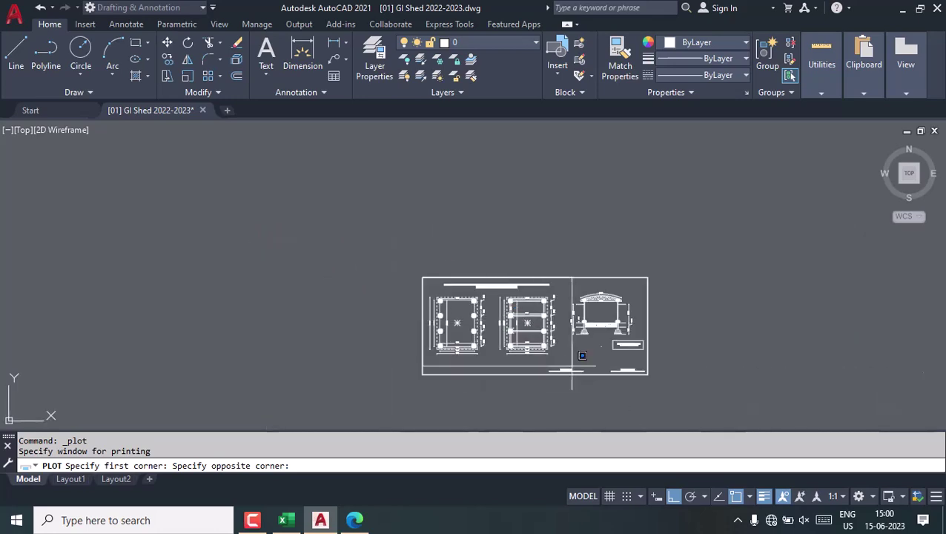
{"action": "scroll", "coordinate": [688, 373], "scroll_direction": "up", "scroll_amount": 5}
{"action": "scroll", "coordinate": [634, 370], "scroll_direction": "up", "scroll_amount": 5}
{"action": "scroll", "coordinate": [616, 368], "scroll_direction": "up", "scroll_amount": 2}
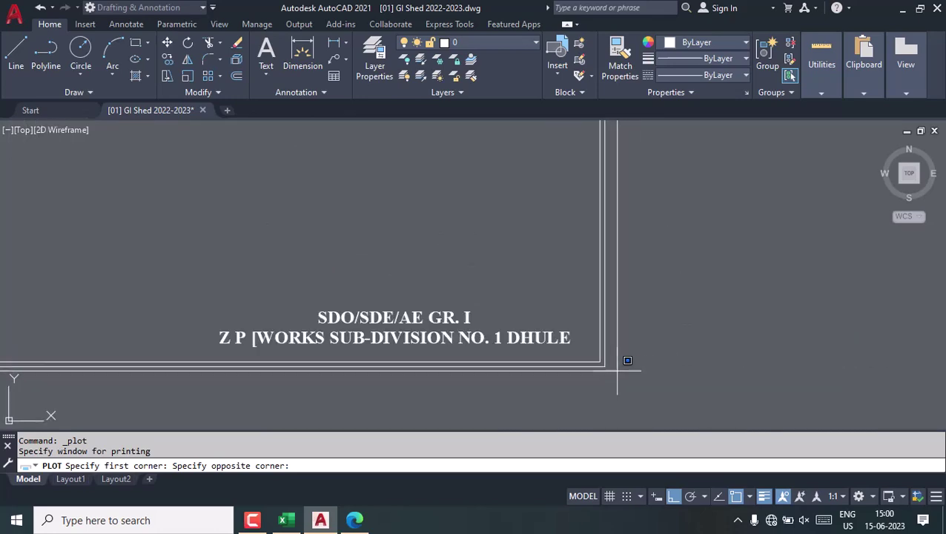
{"action": "scroll", "coordinate": [617, 368], "scroll_direction": "up", "scroll_amount": 2}
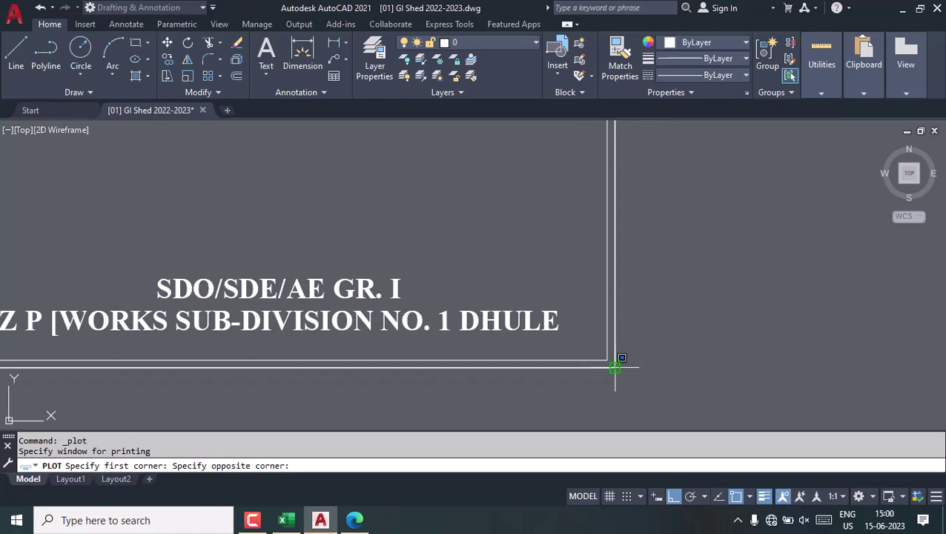
{"action": "left_click", "coordinate": [613, 366]}
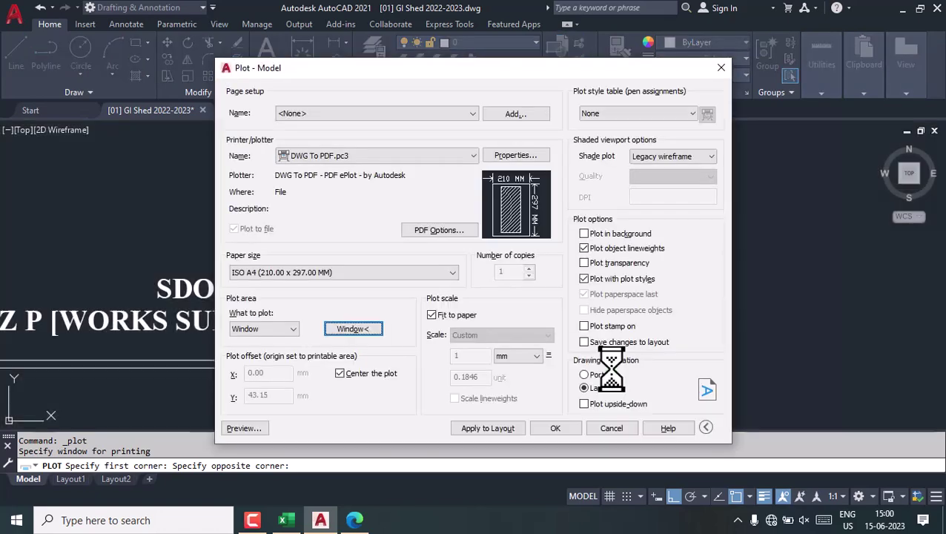
Preview the sheet, then plot it to the Desktop as [01] GI Shed 2022-2023-Model.pdf
{"action": "left_click", "coordinate": [244, 428]}
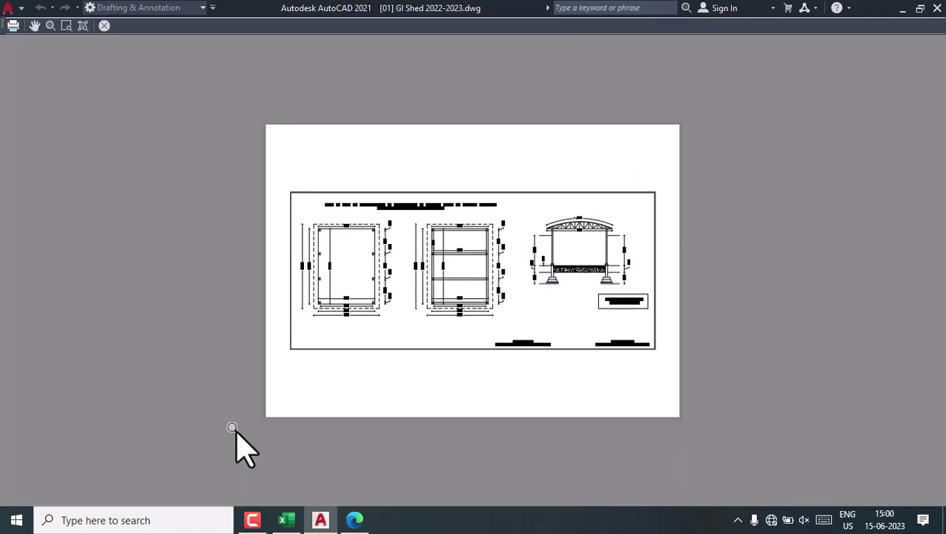
{"action": "left_click", "coordinate": [84, 30]}
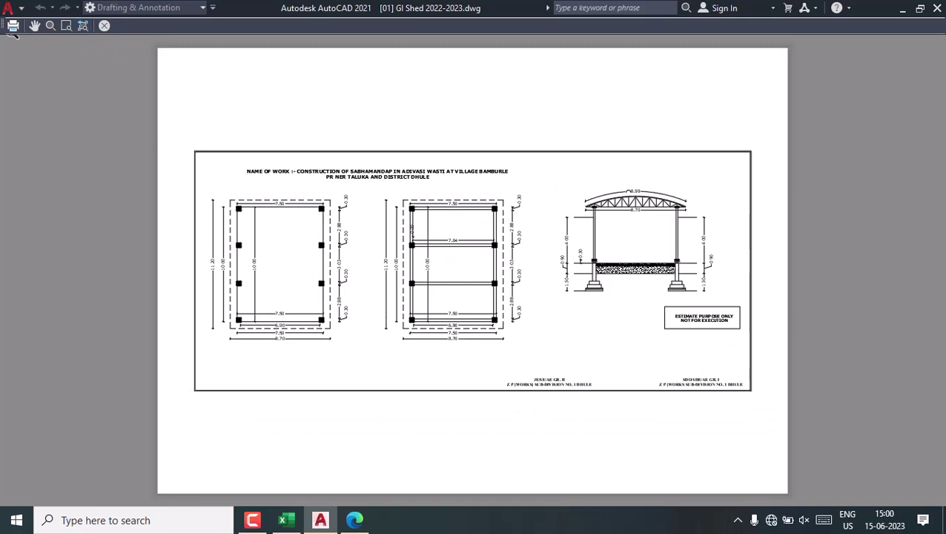
{"action": "left_click", "coordinate": [12, 26]}
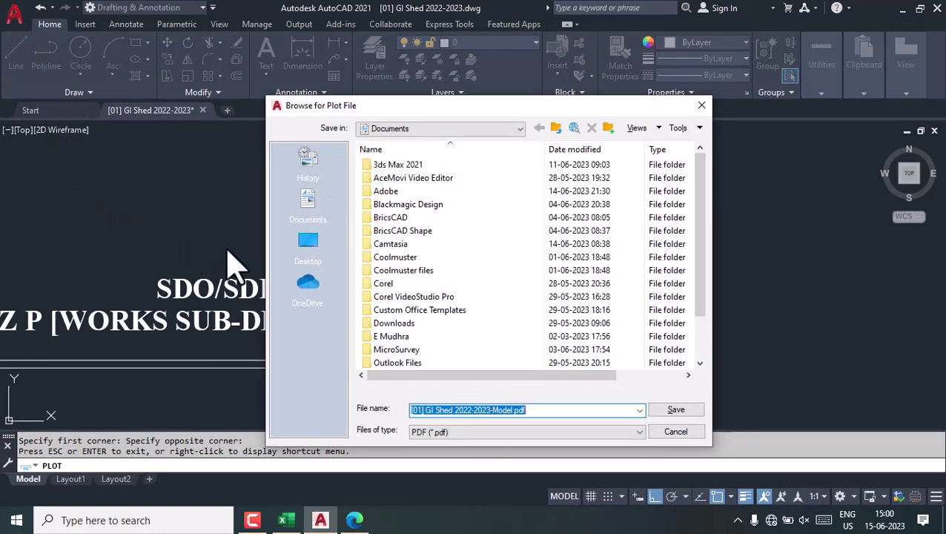
{"action": "left_click", "coordinate": [309, 244]}
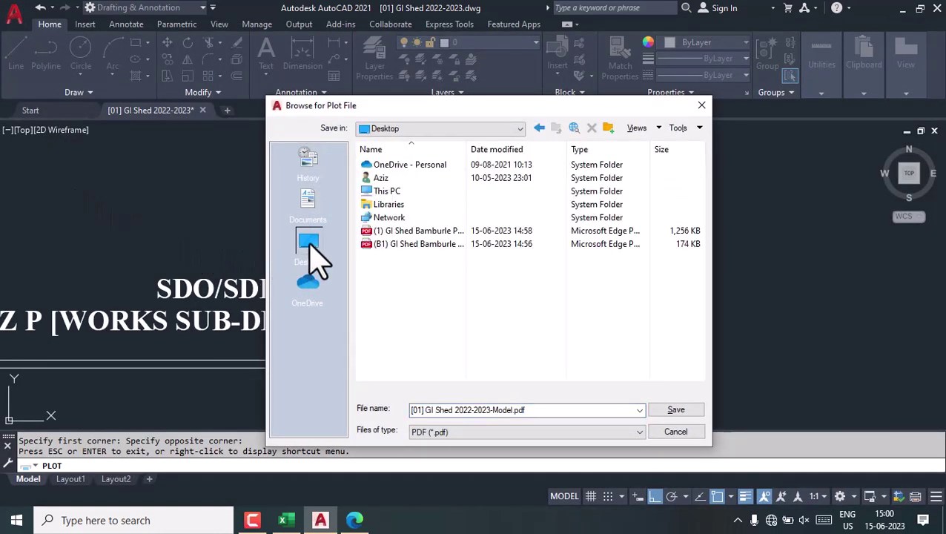
{"action": "left_click", "coordinate": [675, 410]}
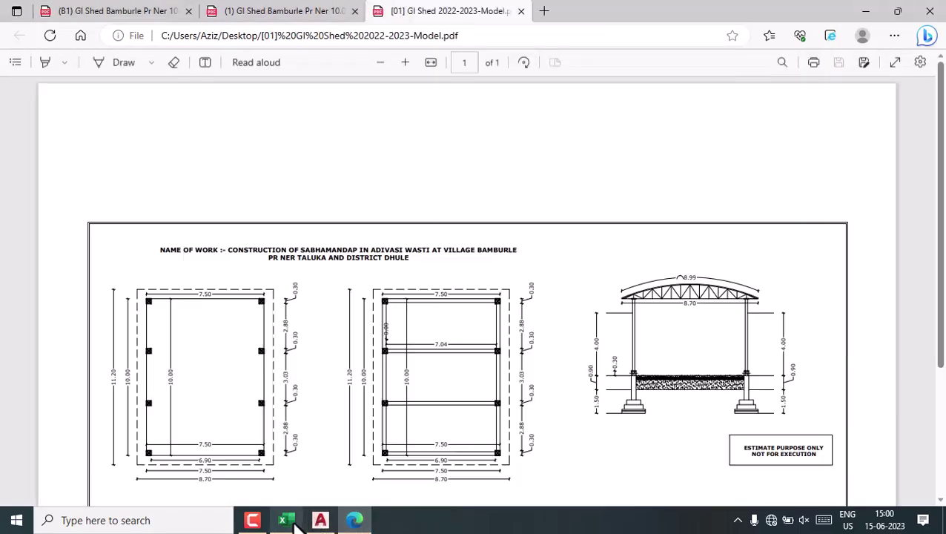
Hide the PDF viewer, then minimise AutoCAD and the estimate workbook to reach the Desktop
{"action": "left_click", "coordinate": [355, 520]}
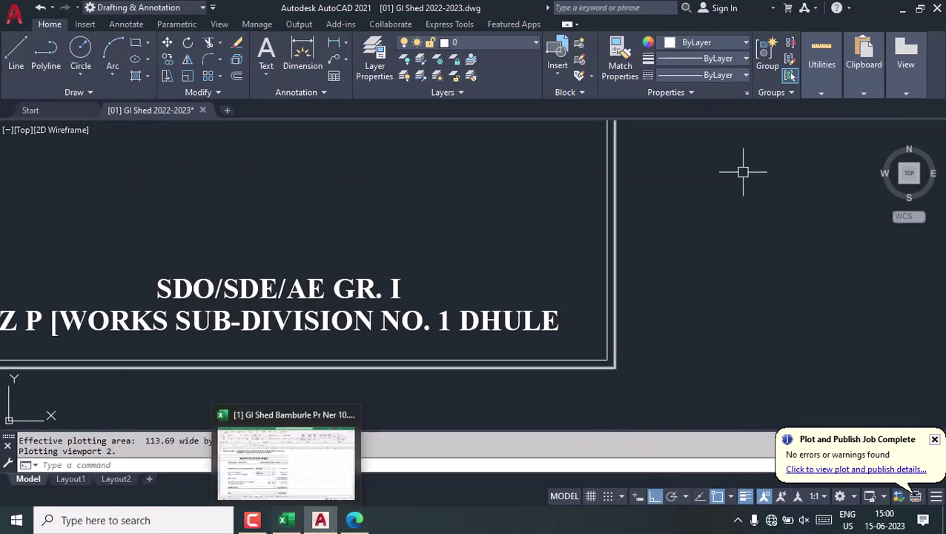
{"action": "left_click", "coordinate": [902, 8]}
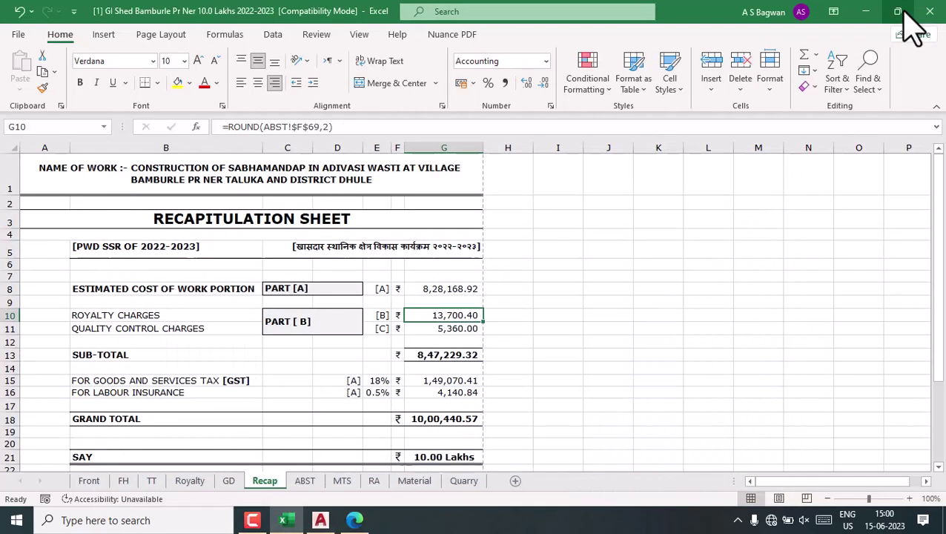
{"action": "left_click", "coordinate": [865, 13]}
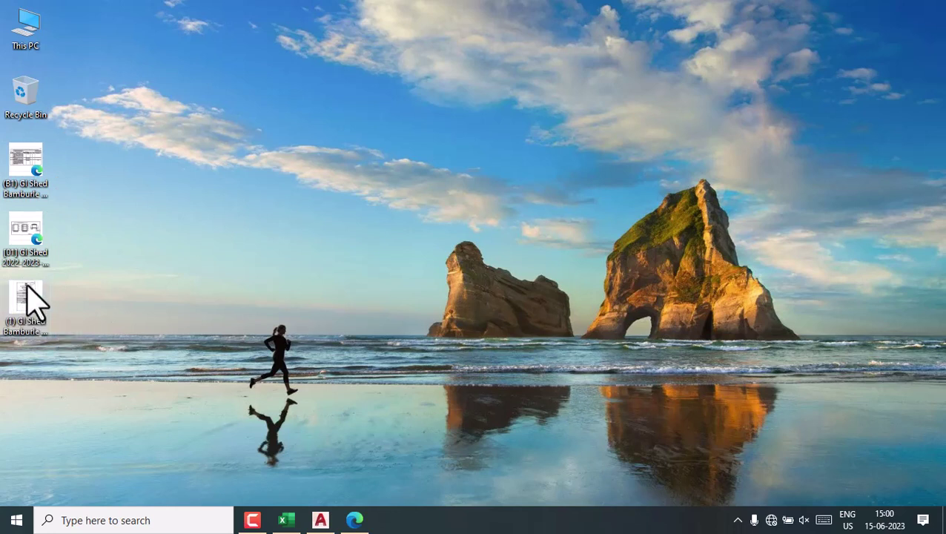
Open the [01] GI Shed PDF in Edge at fit-to-width, then switch to the (B1) Schedule B tab
{"action": "double_click", "coordinate": [26, 231]}
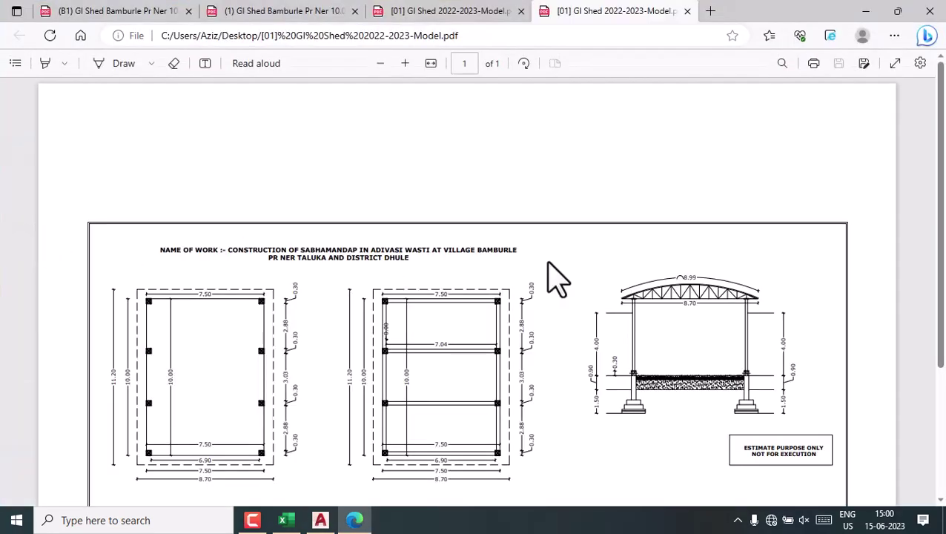
{"action": "left_click", "coordinate": [431, 64]}
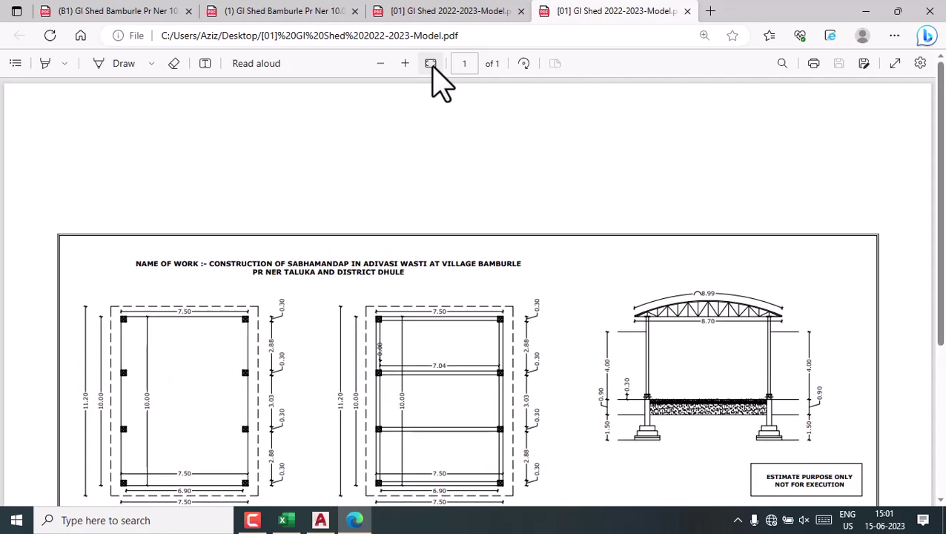
{"action": "left_click_drag", "start_coordinate": [942, 277], "coordinate": [942, 337]}
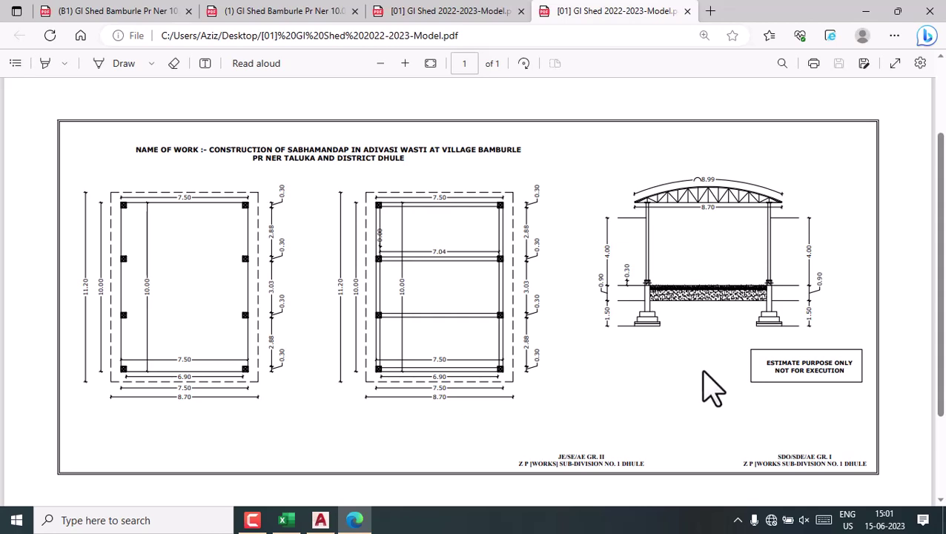
{"action": "left_click", "coordinate": [135, 14]}
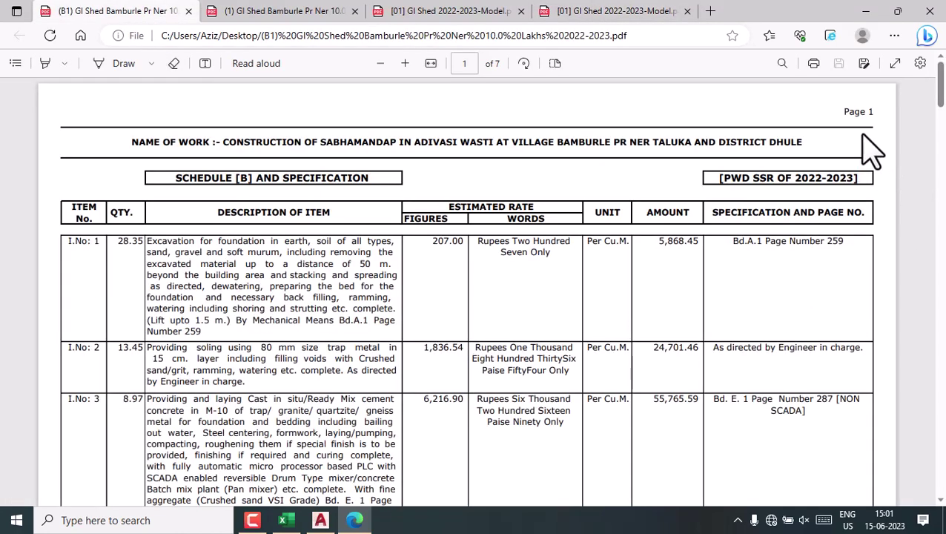
Fit the (B1) Schedule B PDF to width and review to page 7, then switch to the (1) GI Shed tab
{"action": "left_click", "coordinate": [431, 63]}
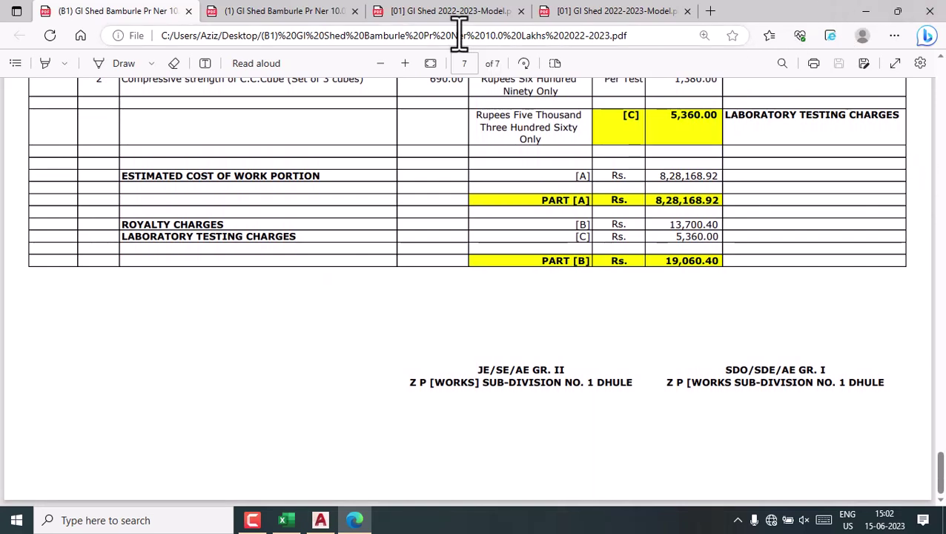
{"action": "left_click", "coordinate": [289, 11]}
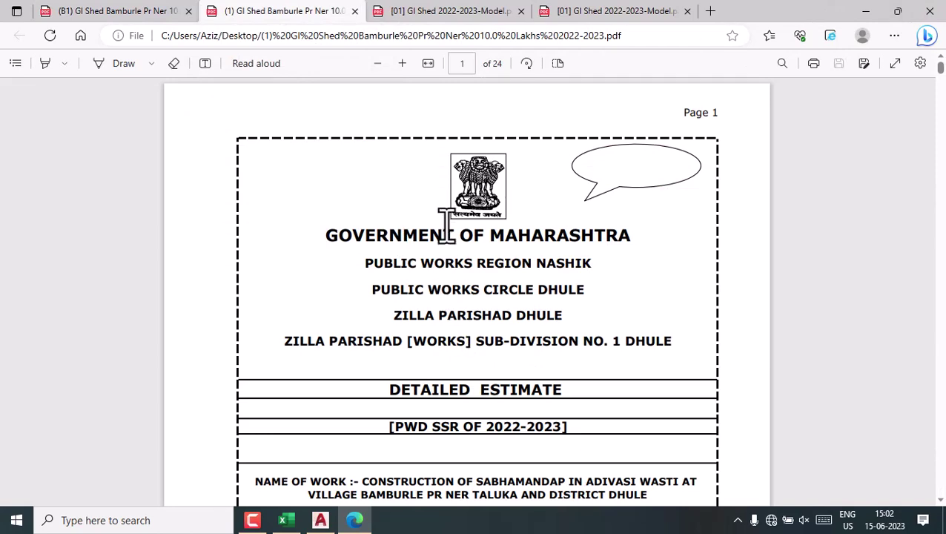
Fit the (1) GI Shed Bamburle estimate to width and scroll through rate analysis to page 22
{"action": "left_click", "coordinate": [427, 66]}
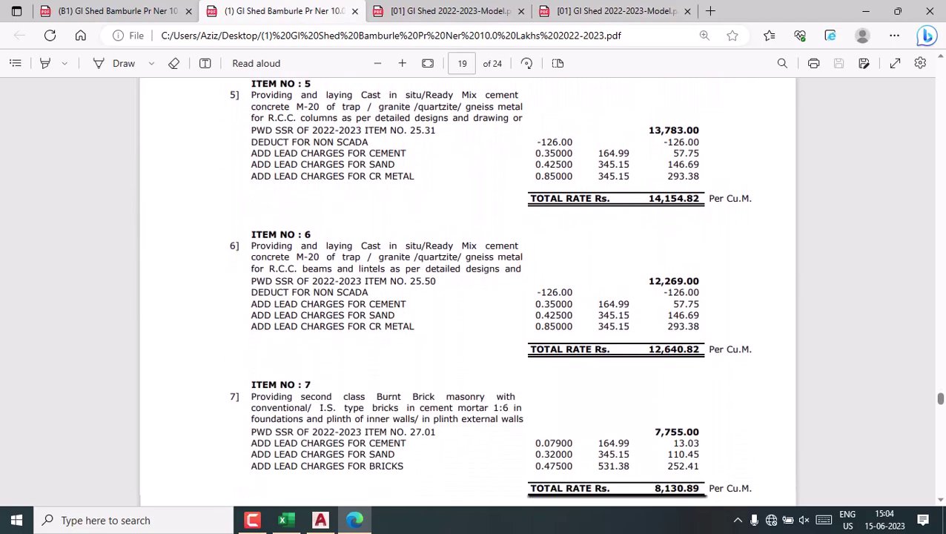
{"action": "scroll", "coordinate": [467, 289], "scroll_direction": "down", "scroll_amount": 1}
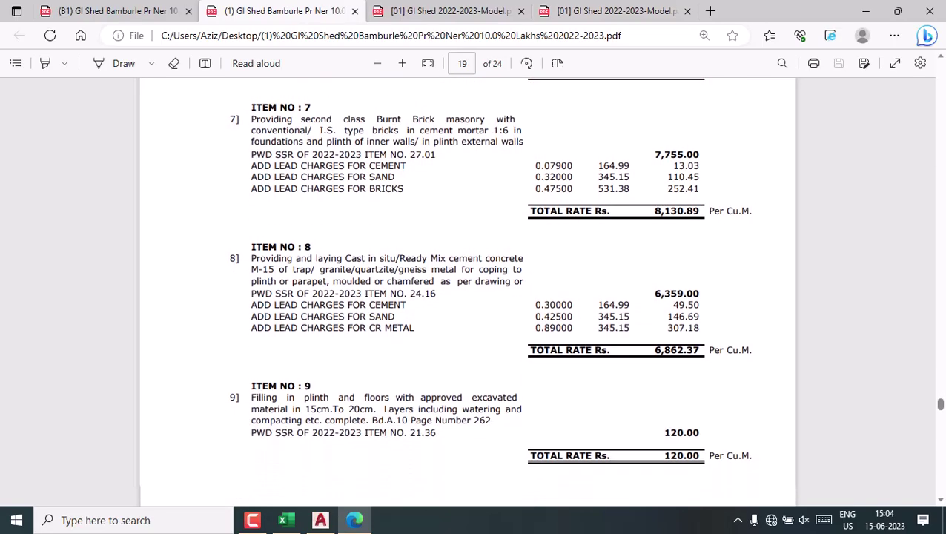
{"action": "scroll", "coordinate": [467, 289], "scroll_direction": "down", "scroll_amount": 1}
{"action": "scroll", "coordinate": [467, 289], "scroll_direction": "down", "scroll_amount": 1}
{"action": "scroll", "coordinate": [467, 289], "scroll_direction": "down", "scroll_amount": 1}
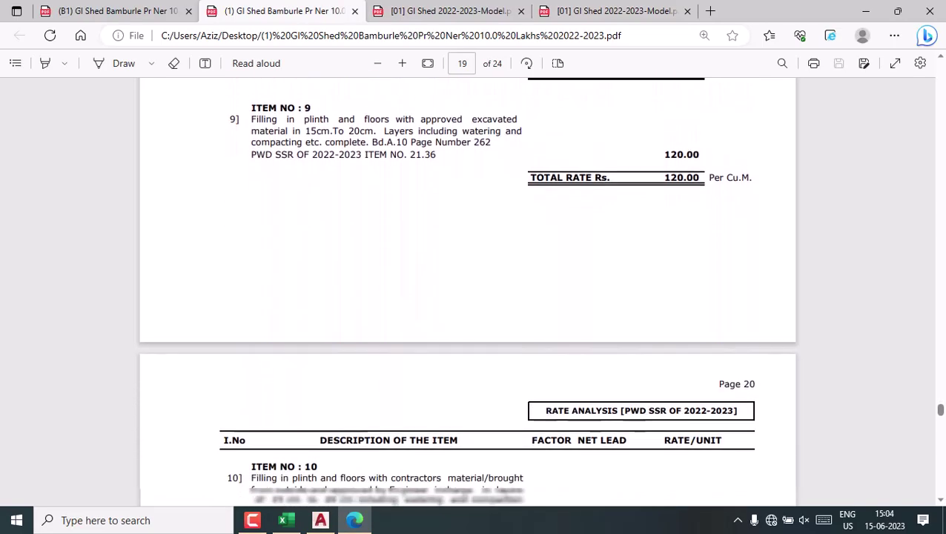
{"action": "scroll", "coordinate": [467, 289], "scroll_direction": "down", "scroll_amount": 1}
{"action": "scroll", "coordinate": [467, 290], "scroll_direction": "down", "scroll_amount": 1}
{"action": "scroll", "coordinate": [467, 289], "scroll_direction": "down", "scroll_amount": 1}
{"action": "scroll", "coordinate": [468, 289], "scroll_direction": "down", "scroll_amount": 1}
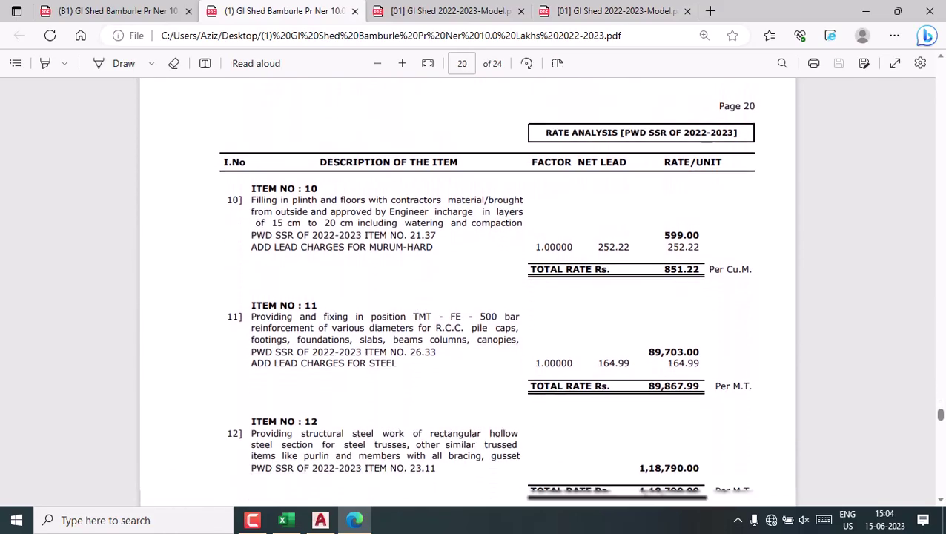
{"action": "scroll", "coordinate": [467, 289], "scroll_direction": "down", "scroll_amount": 1}
{"action": "scroll", "coordinate": [467, 289], "scroll_direction": "down", "scroll_amount": 1}
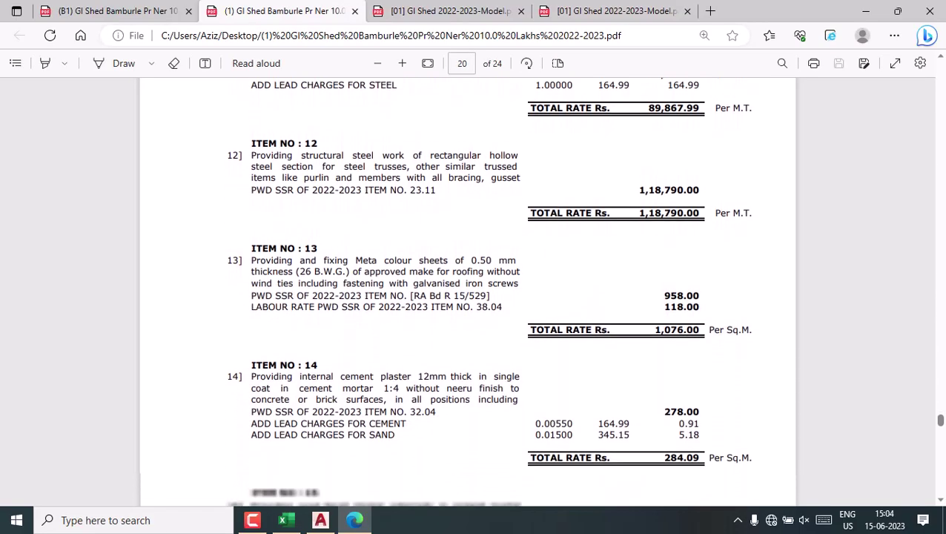
{"action": "scroll", "coordinate": [467, 289], "scroll_direction": "down", "scroll_amount": 1}
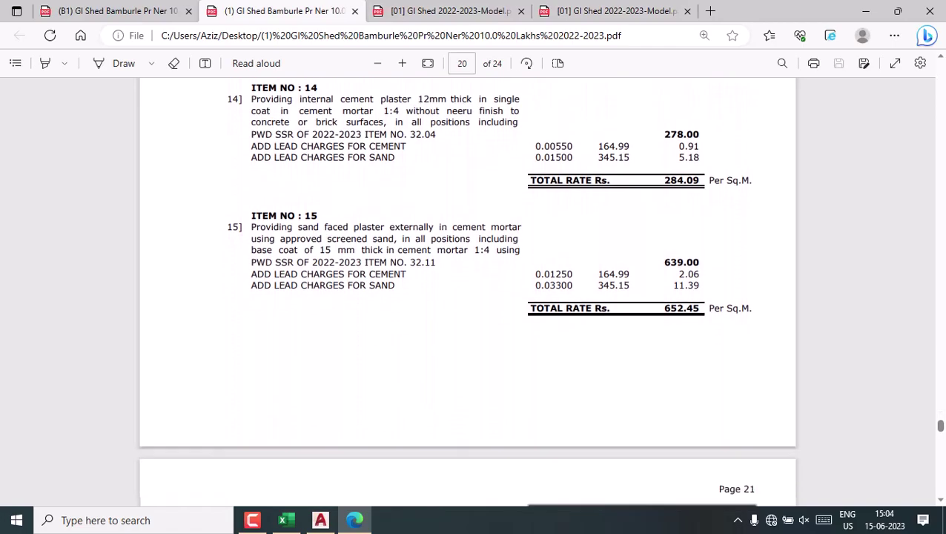
{"action": "scroll", "coordinate": [467, 289], "scroll_direction": "down", "scroll_amount": 1}
{"action": "scroll", "coordinate": [467, 290], "scroll_direction": "down", "scroll_amount": 1}
{"action": "scroll", "coordinate": [467, 289], "scroll_direction": "down", "scroll_amount": 1}
{"action": "scroll", "coordinate": [467, 289], "scroll_direction": "down", "scroll_amount": 1}
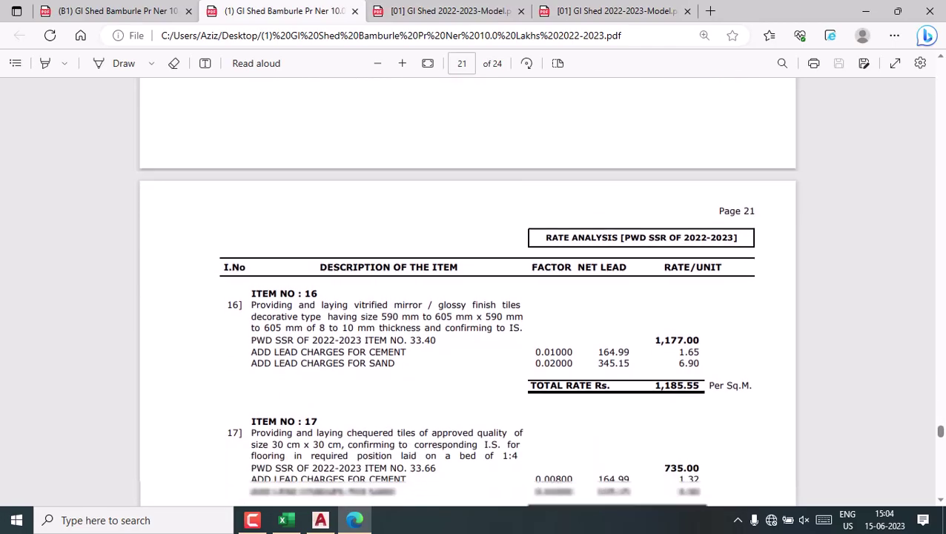
{"action": "scroll", "coordinate": [467, 289], "scroll_direction": "down", "scroll_amount": 1}
{"action": "scroll", "coordinate": [467, 289], "scroll_direction": "down", "scroll_amount": 1}
{"action": "scroll", "coordinate": [467, 289], "scroll_direction": "down", "scroll_amount": 1}
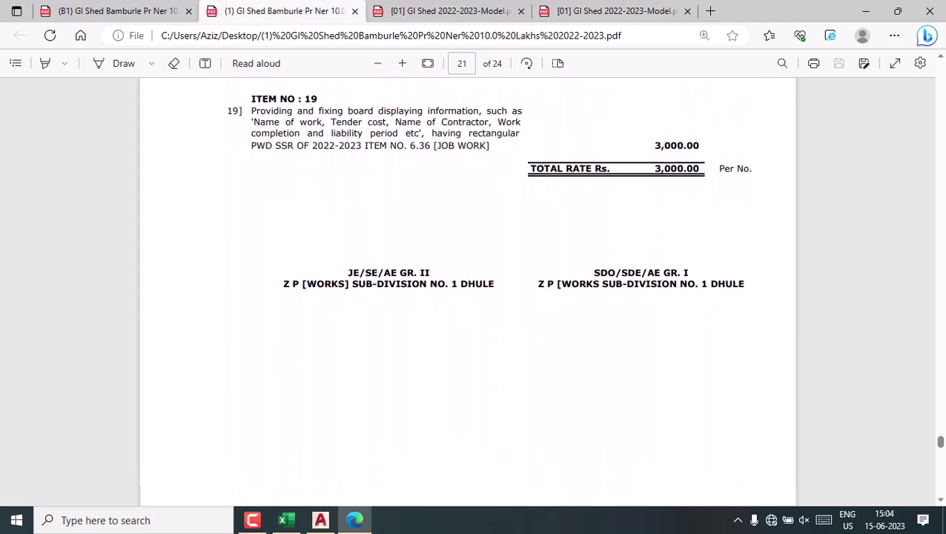
{"action": "scroll", "coordinate": [467, 289], "scroll_direction": "down", "scroll_amount": 1}
{"action": "scroll", "coordinate": [467, 289], "scroll_direction": "down", "scroll_amount": 2}
{"action": "scroll", "coordinate": [467, 290], "scroll_direction": "down", "scroll_amount": 1}
Scroll through pages 22–24 to the Lead Chart, Certificate and signature block
{"action": "scroll", "coordinate": [467, 289], "scroll_direction": "down", "scroll_amount": 1}
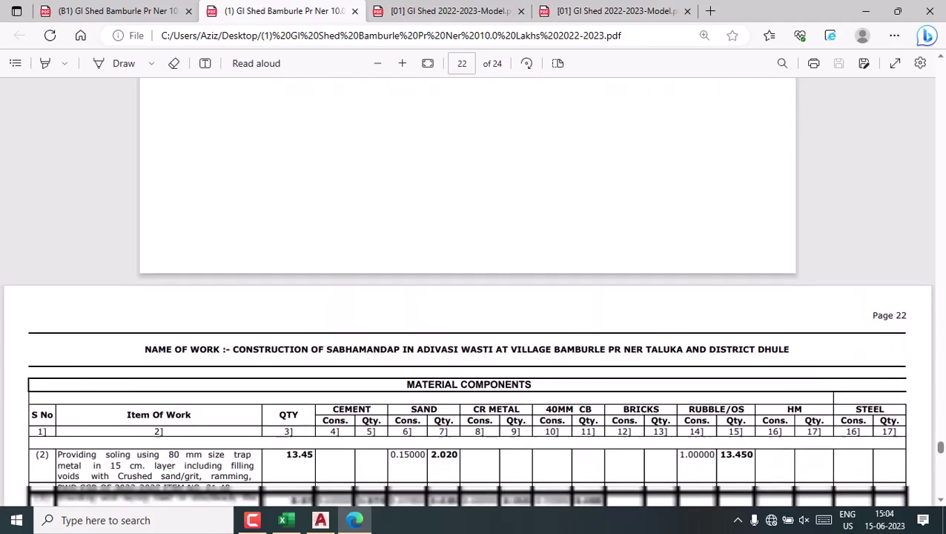
{"action": "scroll", "coordinate": [467, 289], "scroll_direction": "down", "scroll_amount": 1}
{"action": "scroll", "coordinate": [468, 289], "scroll_direction": "down", "scroll_amount": 1}
{"action": "scroll", "coordinate": [467, 289], "scroll_direction": "down", "scroll_amount": 1}
{"action": "scroll", "coordinate": [467, 290], "scroll_direction": "down", "scroll_amount": 1}
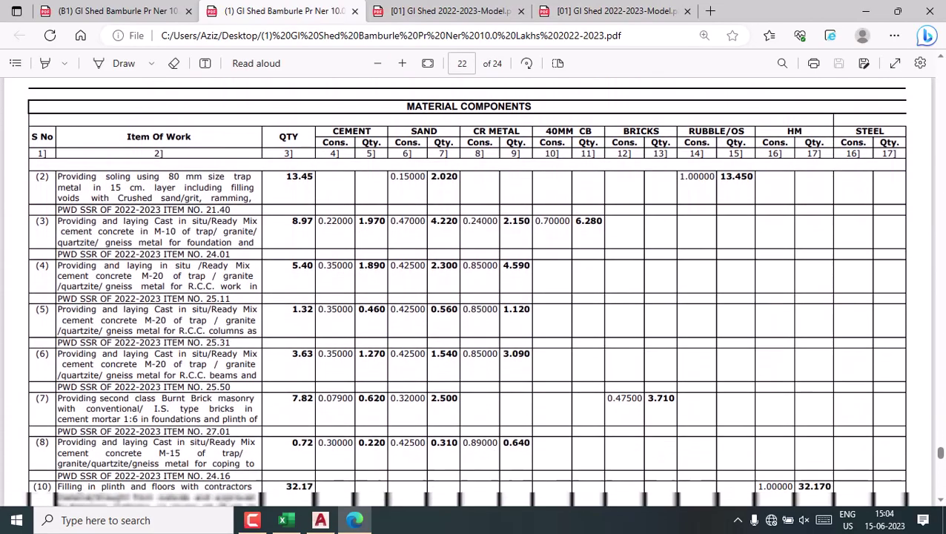
{"action": "scroll", "coordinate": [467, 289], "scroll_direction": "down", "scroll_amount": 1}
{"action": "scroll", "coordinate": [467, 289], "scroll_direction": "down", "scroll_amount": 1}
{"action": "scroll", "coordinate": [467, 289], "scroll_direction": "down", "scroll_amount": 1}
{"action": "scroll", "coordinate": [467, 289], "scroll_direction": "down", "scroll_amount": 1}
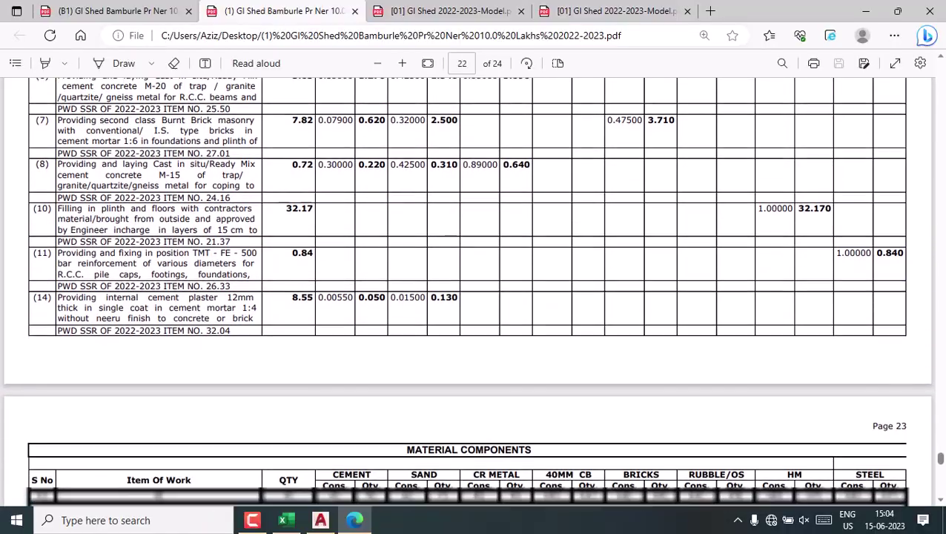
{"action": "scroll", "coordinate": [467, 289], "scroll_direction": "down", "scroll_amount": 2}
{"action": "scroll", "coordinate": [467, 289], "scroll_direction": "down", "scroll_amount": 1}
{"action": "scroll", "coordinate": [467, 289], "scroll_direction": "down", "scroll_amount": 1}
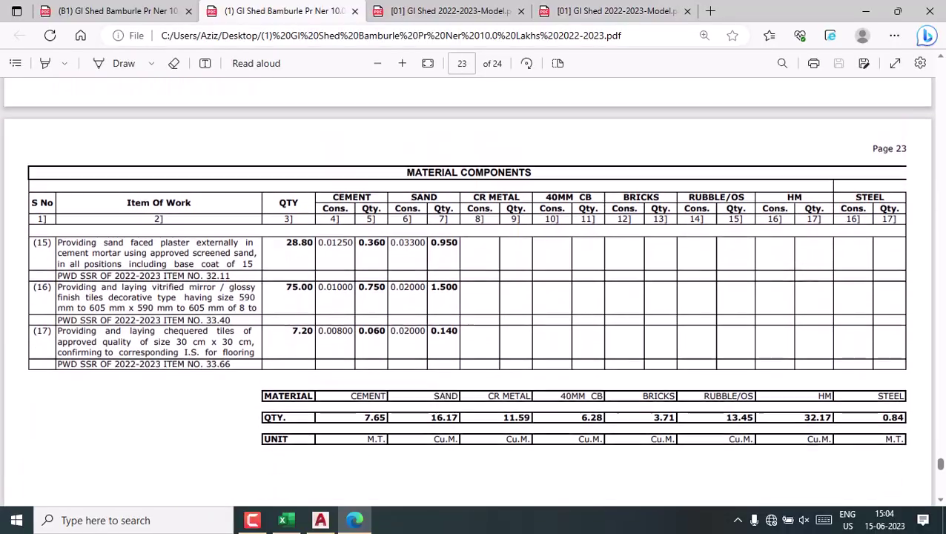
{"action": "scroll", "coordinate": [467, 289], "scroll_direction": "down", "scroll_amount": 1}
{"action": "scroll", "coordinate": [467, 289], "scroll_direction": "down", "scroll_amount": 1}
{"action": "scroll", "coordinate": [467, 290], "scroll_direction": "down", "scroll_amount": 1}
{"action": "scroll", "coordinate": [467, 289], "scroll_direction": "down", "scroll_amount": 1}
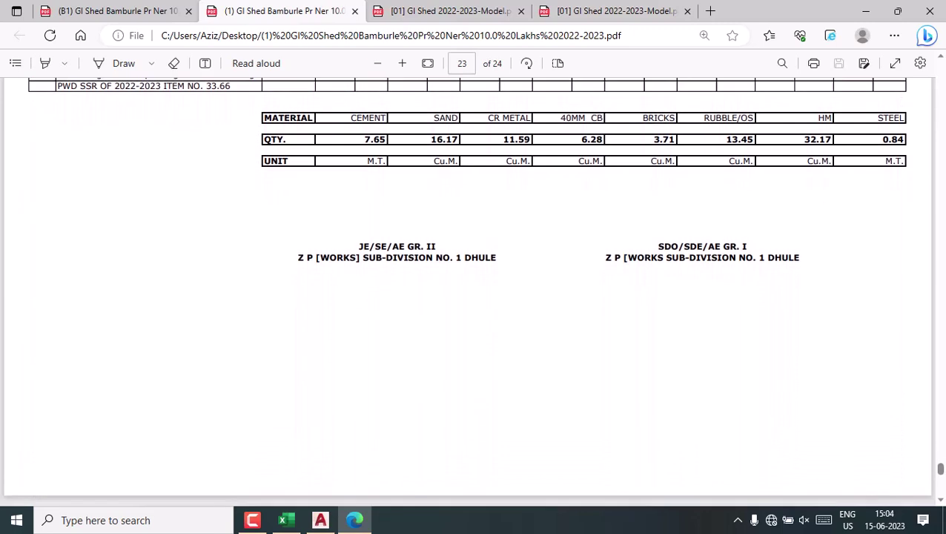
{"action": "scroll", "coordinate": [467, 289], "scroll_direction": "down", "scroll_amount": 1}
{"action": "scroll", "coordinate": [467, 290], "scroll_direction": "down", "scroll_amount": 1}
{"action": "scroll", "coordinate": [467, 289], "scroll_direction": "down", "scroll_amount": 1}
{"action": "scroll", "coordinate": [467, 289], "scroll_direction": "down", "scroll_amount": 1}
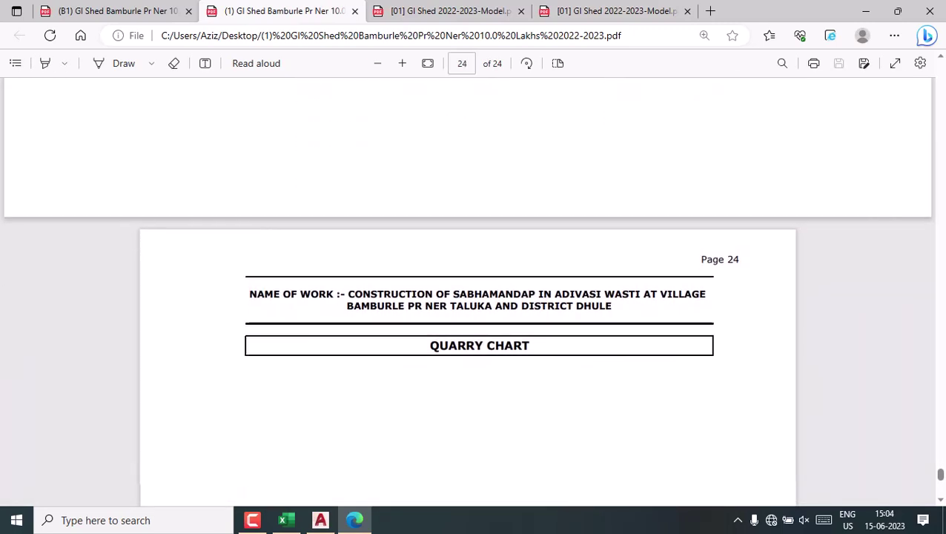
{"action": "scroll", "coordinate": [467, 289], "scroll_direction": "down", "scroll_amount": 1}
{"action": "scroll", "coordinate": [467, 289], "scroll_direction": "down", "scroll_amount": 1}
{"action": "scroll", "coordinate": [467, 289], "scroll_direction": "down", "scroll_amount": 1}
{"action": "scroll", "coordinate": [467, 290], "scroll_direction": "down", "scroll_amount": 1}
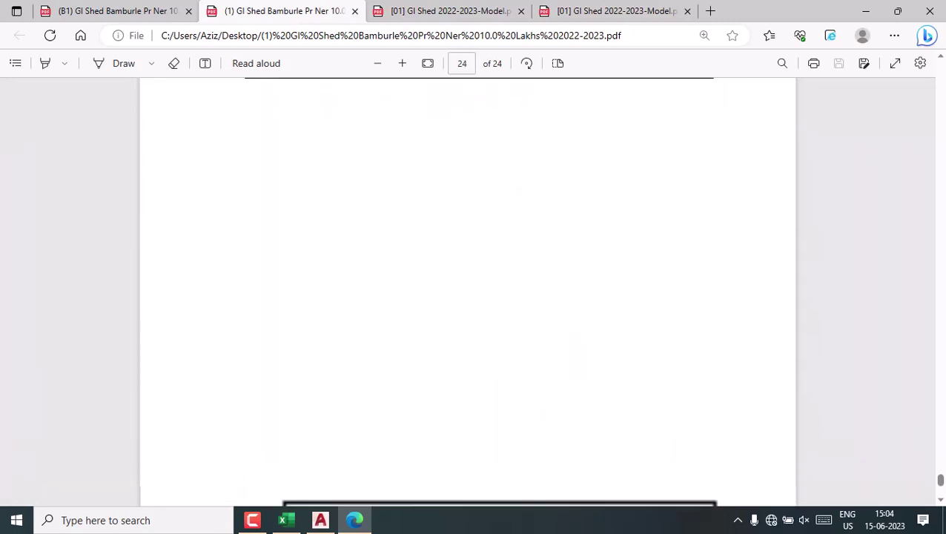
{"action": "scroll", "coordinate": [467, 289], "scroll_direction": "down", "scroll_amount": 1}
{"action": "scroll", "coordinate": [467, 289], "scroll_direction": "down", "scroll_amount": 1}
{"action": "scroll", "coordinate": [467, 289], "scroll_direction": "down", "scroll_amount": 1}
{"action": "scroll", "coordinate": [467, 289], "scroll_direction": "down", "scroll_amount": 1}
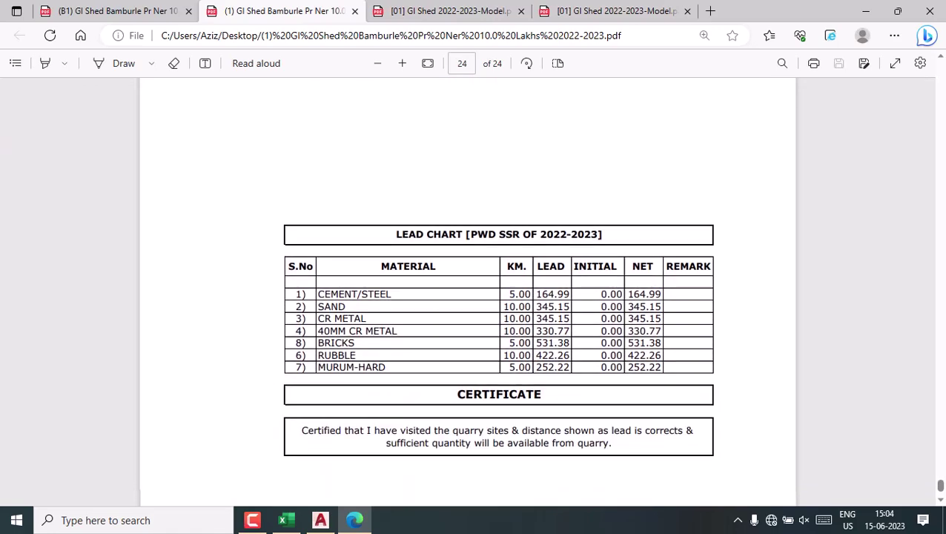
{"action": "scroll", "coordinate": [499, 296], "scroll_direction": "down", "scroll_amount": 1}
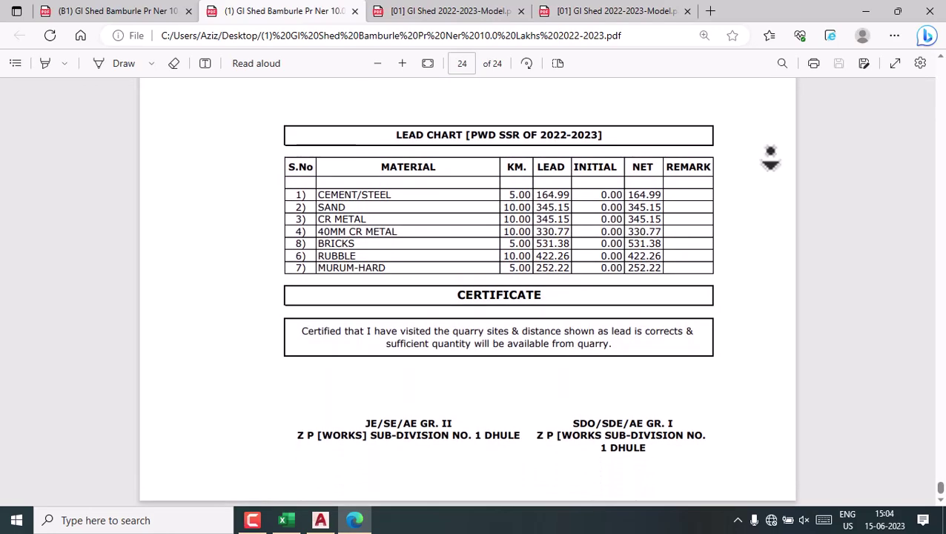
Close Edge and connect the PC to the Galaxy M319887 Wi-Fi network
{"action": "left_click", "coordinate": [930, 11]}
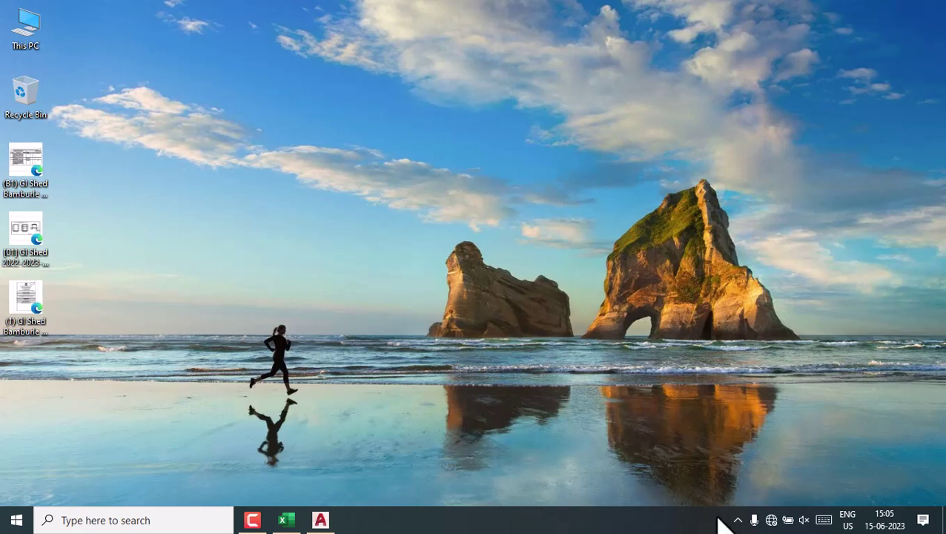
{"action": "left_click", "coordinate": [771, 521]}
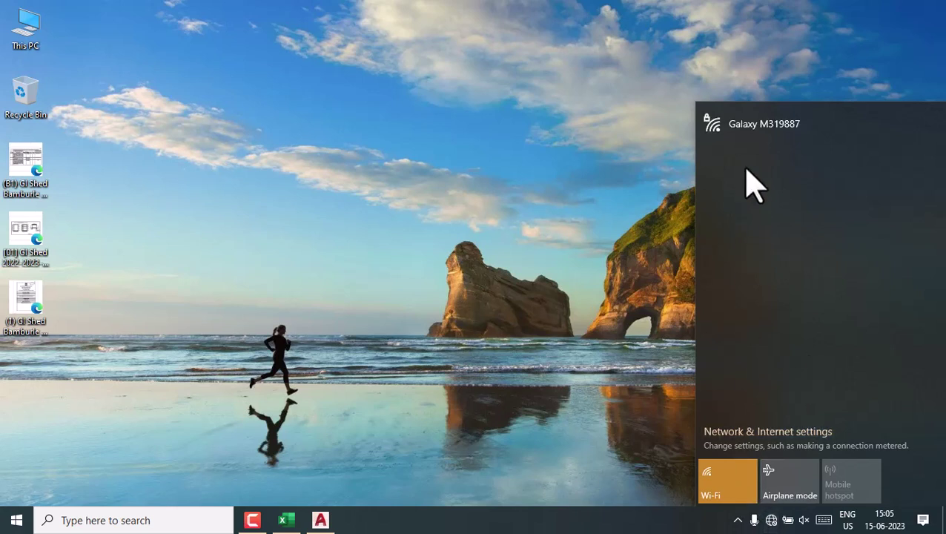
{"action": "left_click", "coordinate": [786, 127]}
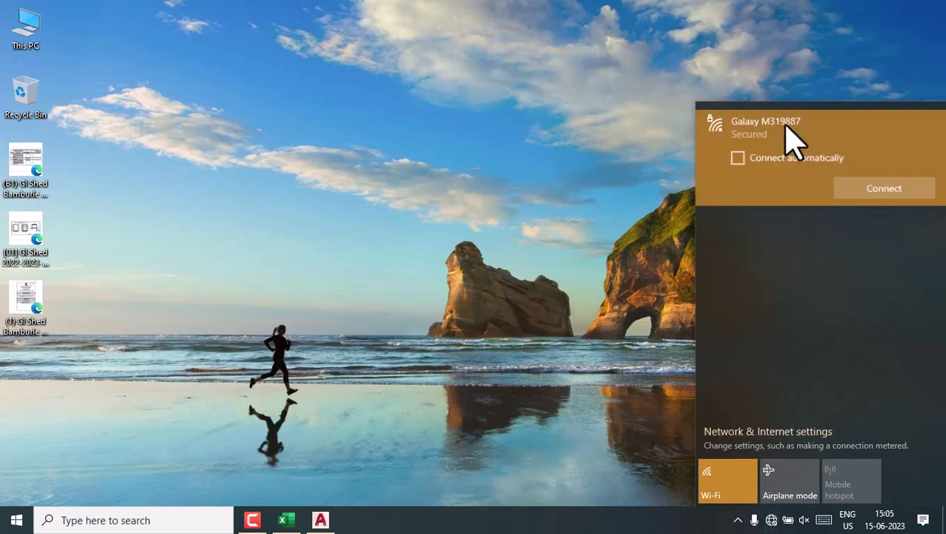
{"action": "left_click", "coordinate": [887, 189]}
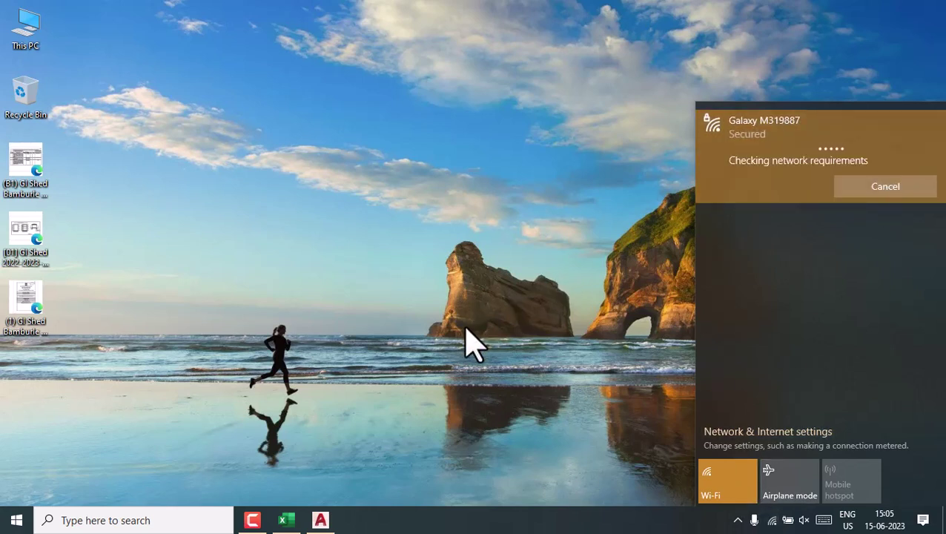
{"action": "left_click", "coordinate": [465, 331]}
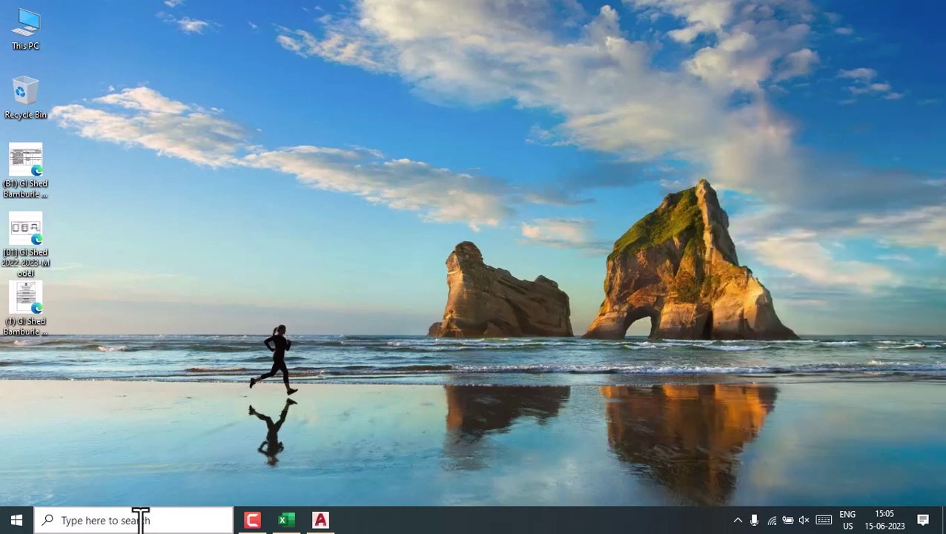
Search Windows for 'whatsapp' and launch the WhatsApp app
{"action": "left_click", "coordinate": [88, 513]}
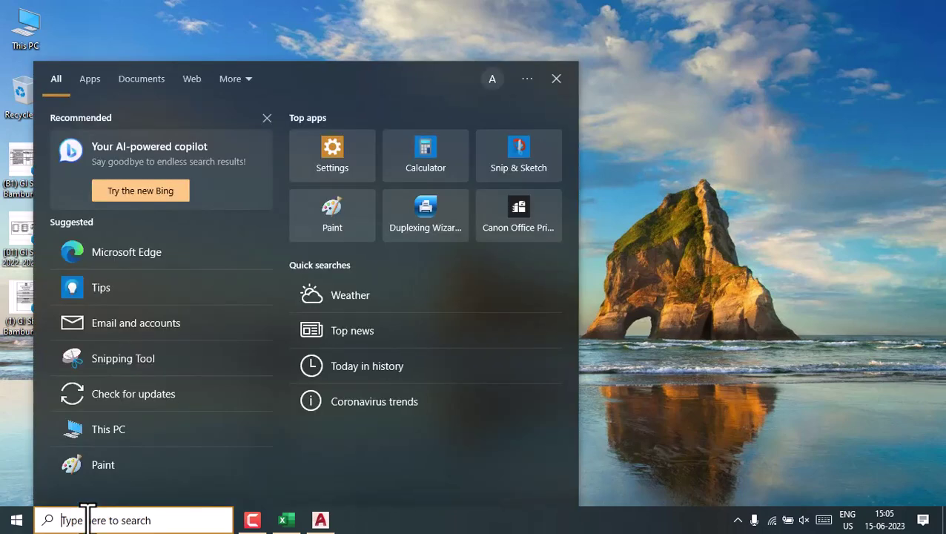
{"action": "type", "text": "wh"}
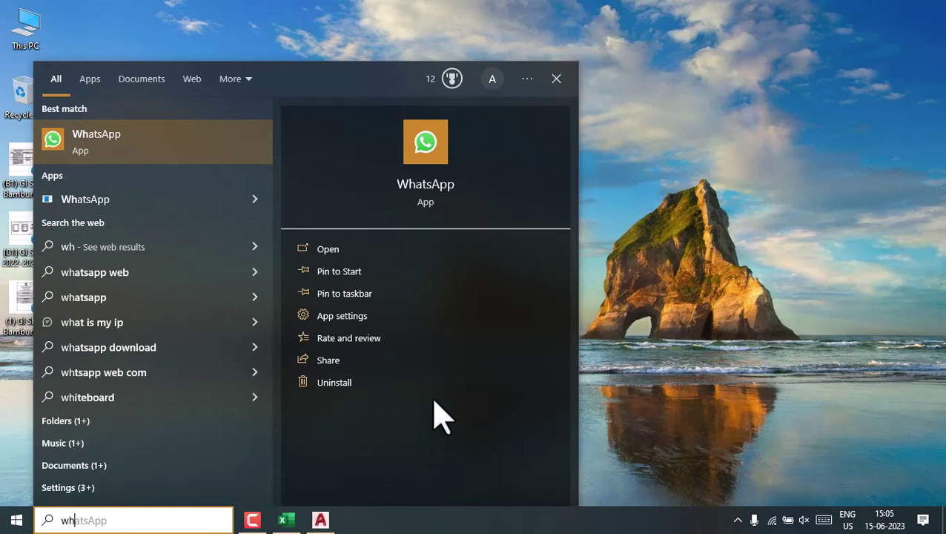
{"action": "left_click", "coordinate": [428, 143]}
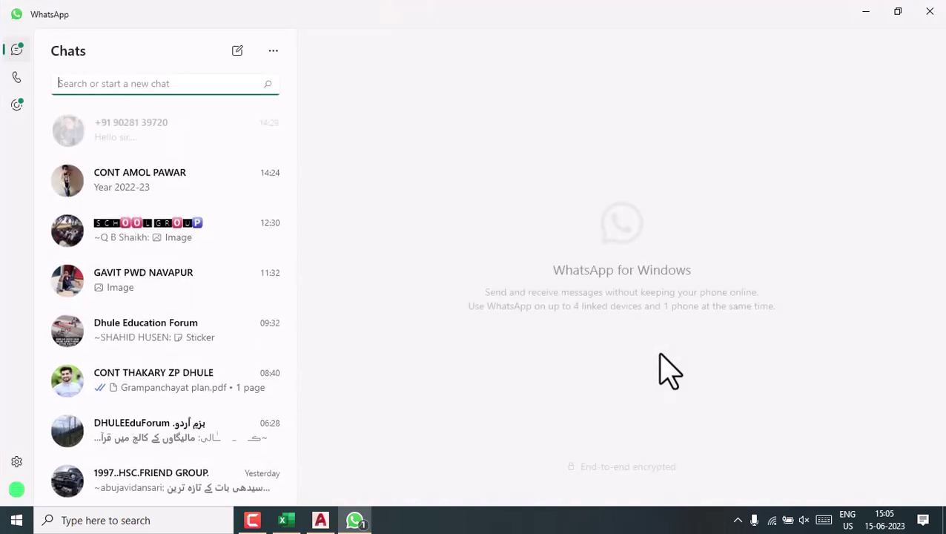
Open the contact's chat and choose to attach a Document
{"action": "left_click", "coordinate": [160, 176]}
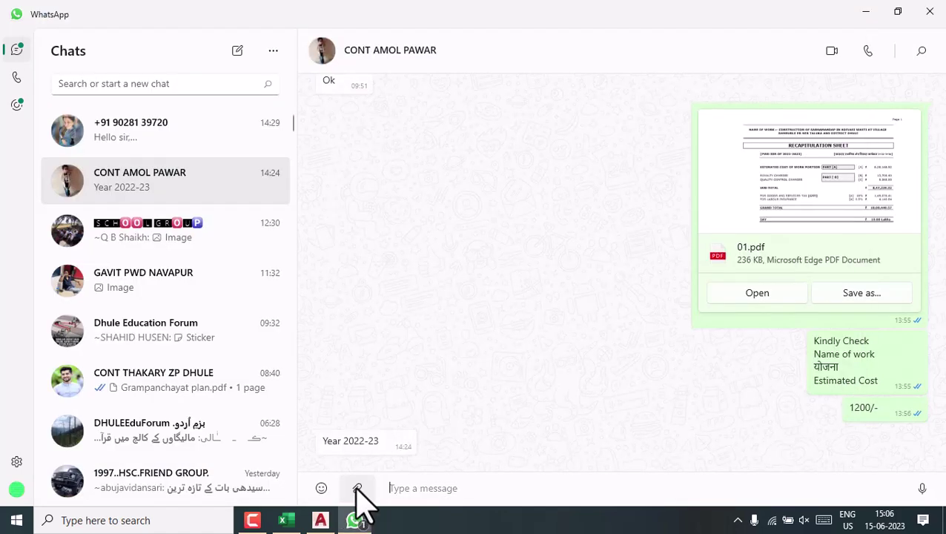
{"action": "left_click", "coordinate": [357, 490]}
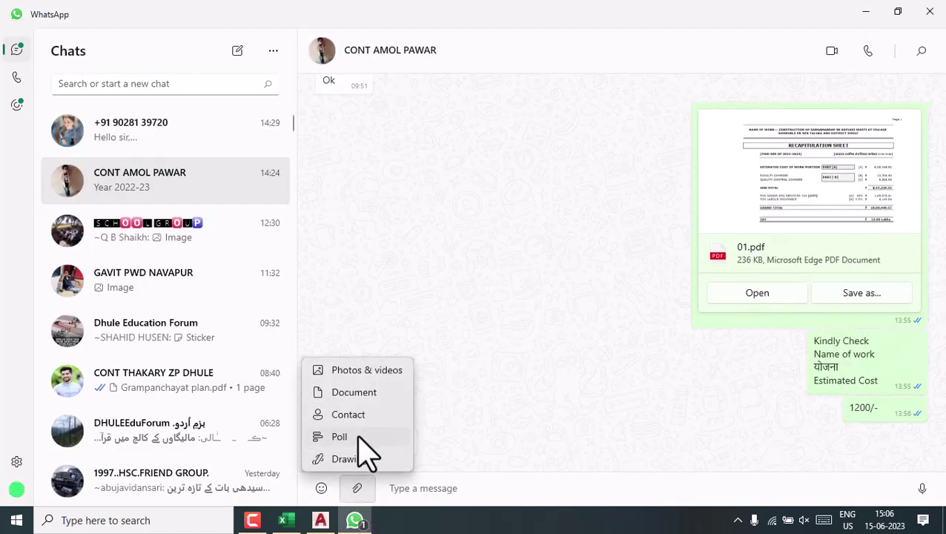
{"action": "left_click", "coordinate": [363, 395]}
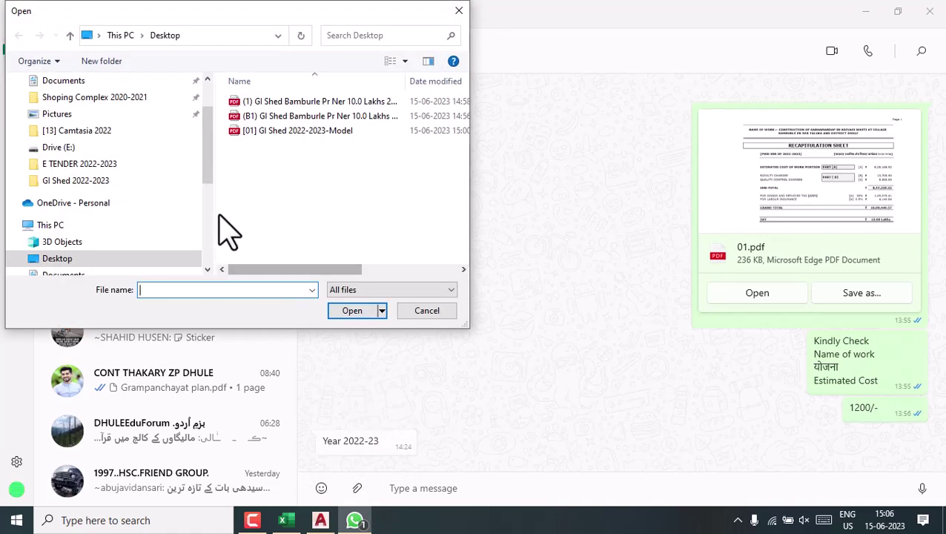
{"action": "scroll", "coordinate": [212, 149], "scroll_direction": "up", "scroll_amount": 2}
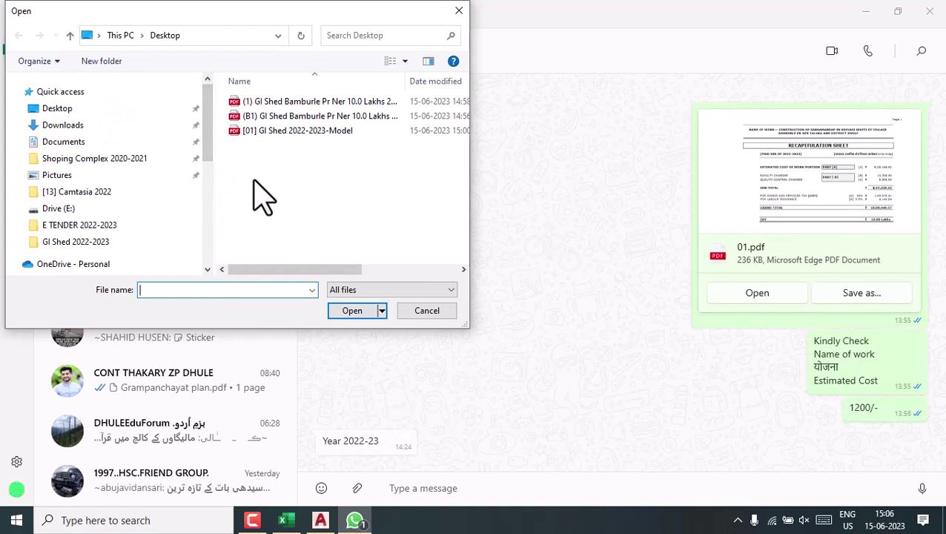
Try clicking the three GI Shed PDFs on the Desktop to select them together
{"action": "left_click", "coordinate": [271, 133]}
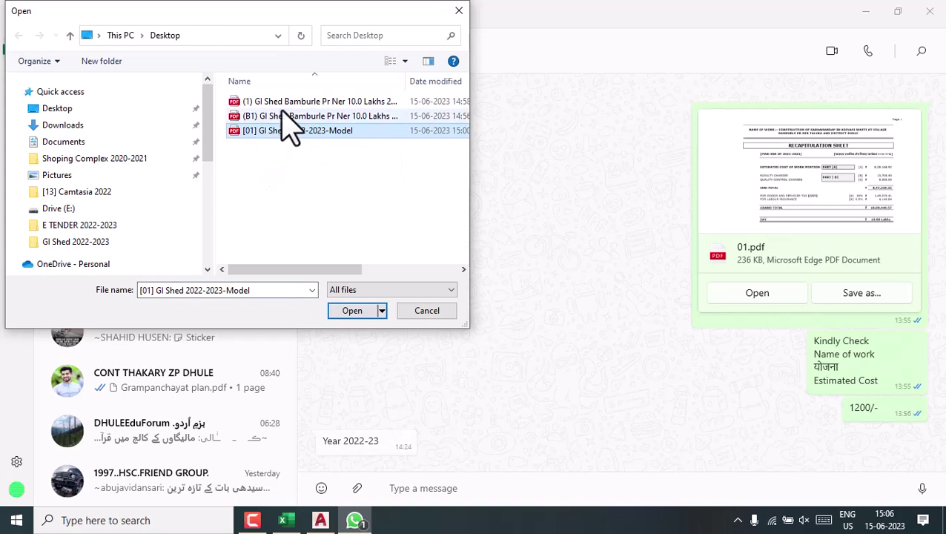
{"action": "left_click", "coordinate": [281, 101], "text": "shift"}
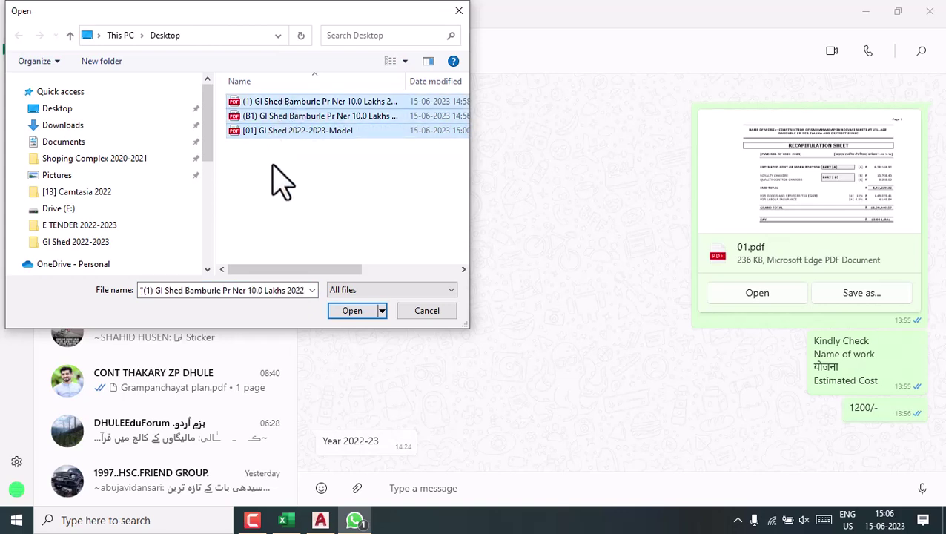
{"action": "left_click", "coordinate": [282, 117]}
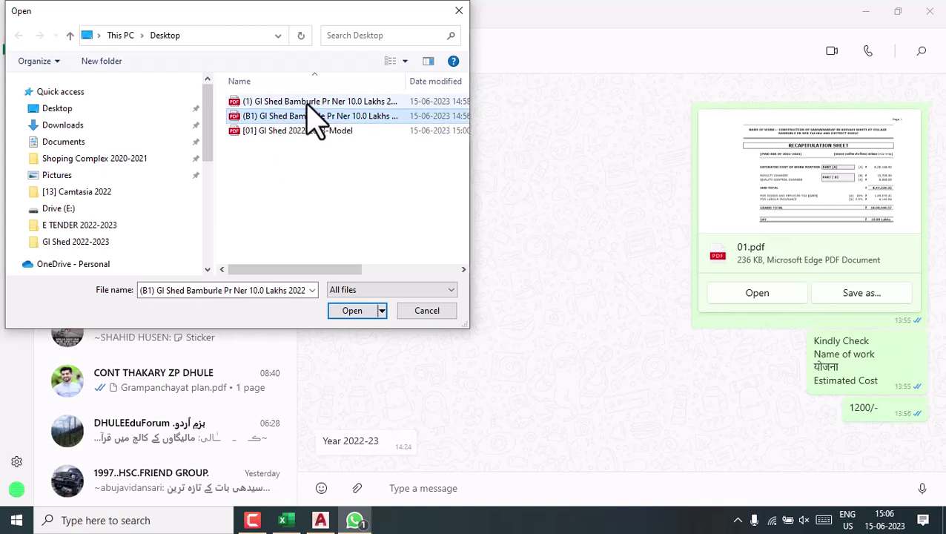
{"action": "left_click", "coordinate": [295, 131], "text": "ctrl"}
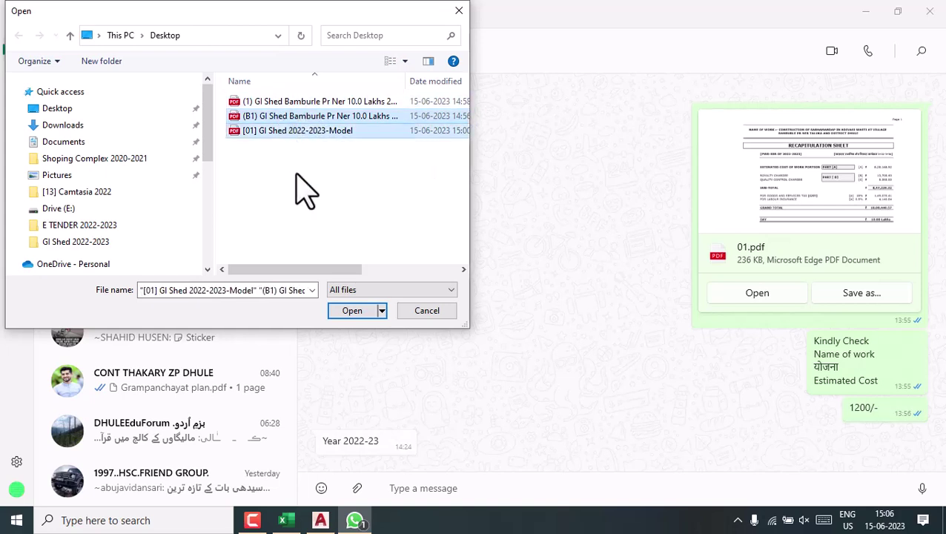
{"action": "left_click", "coordinate": [307, 104], "text": "shift"}
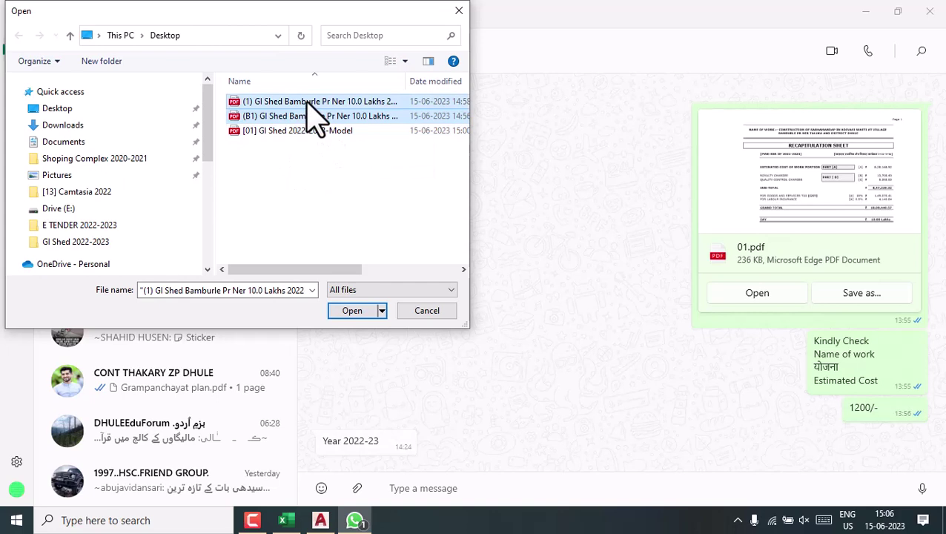
{"action": "left_click", "coordinate": [294, 131], "text": "shift"}
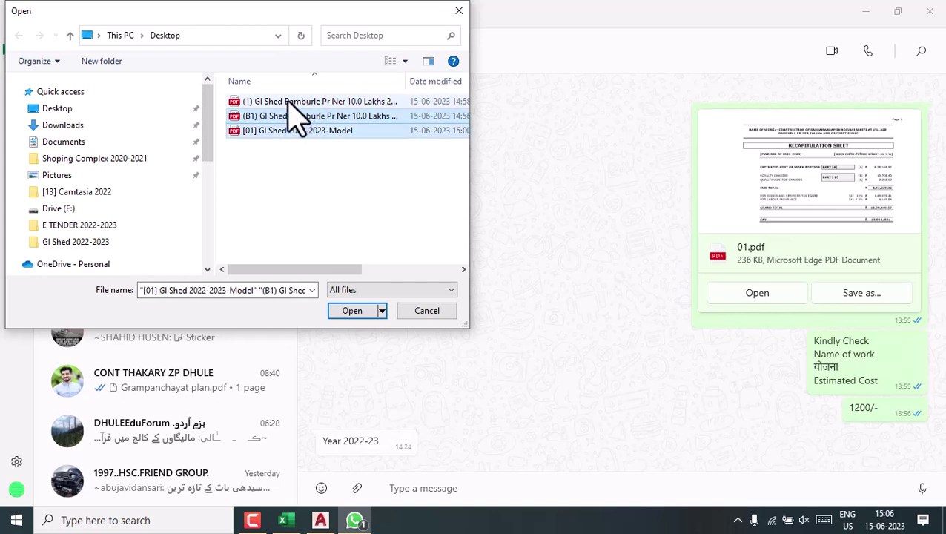
{"action": "left_click", "coordinate": [286, 102], "text": "shift"}
{"action": "left_click", "coordinate": [285, 102]}
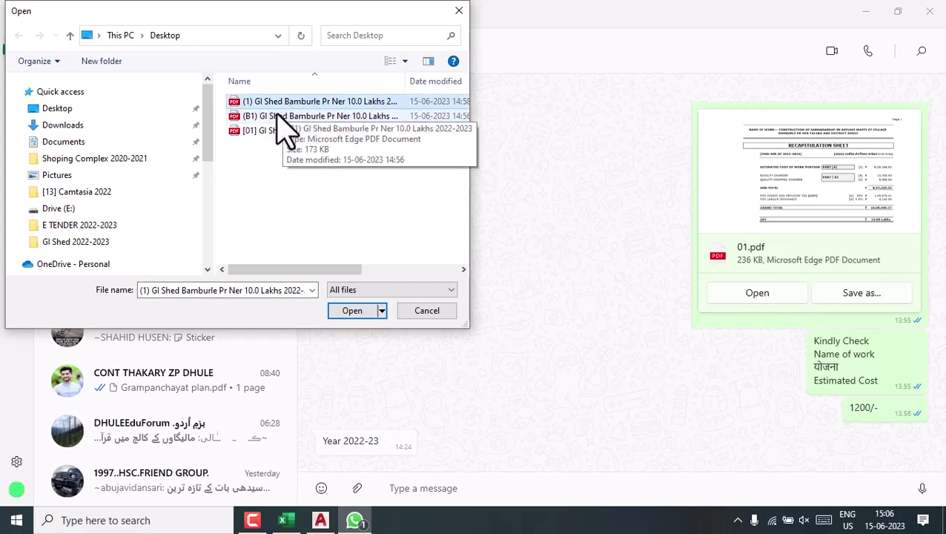
{"action": "left_click", "coordinate": [295, 117], "text": "shift"}
{"action": "left_click", "coordinate": [303, 131], "text": "shift"}
{"action": "left_click", "coordinate": [307, 178]}
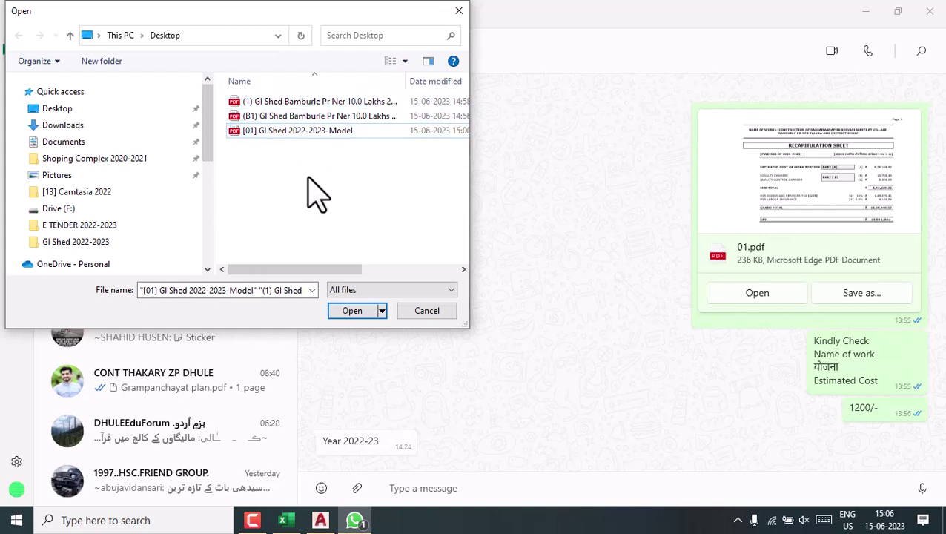
Select all three GI Shed PDFs with Ctrl+A and attach them to the chat
{"action": "left_click", "coordinate": [312, 102]}
{"action": "left_click", "coordinate": [296, 117], "text": "shift"}
{"action": "left_click", "coordinate": [300, 131], "text": "shift"}
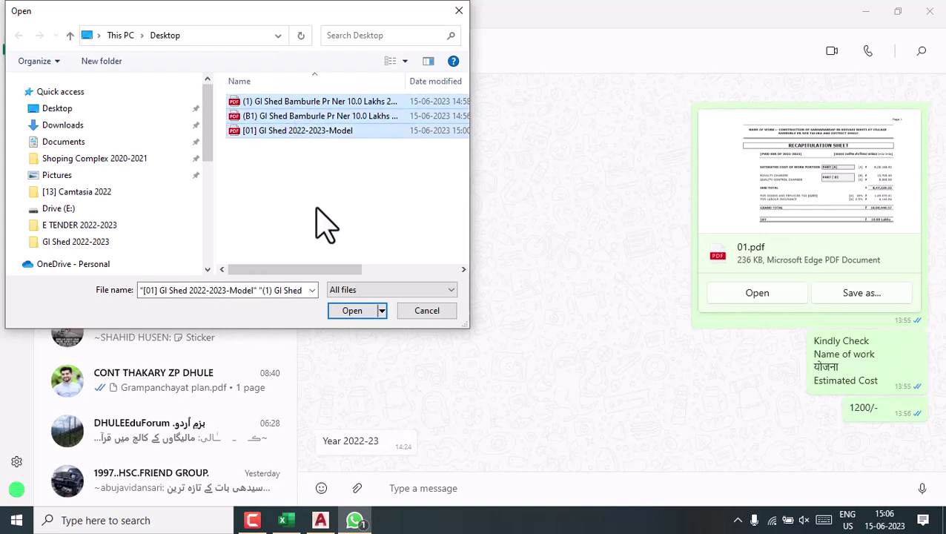
{"action": "left_click", "coordinate": [300, 152]}
{"action": "left_click", "coordinate": [298, 131]}
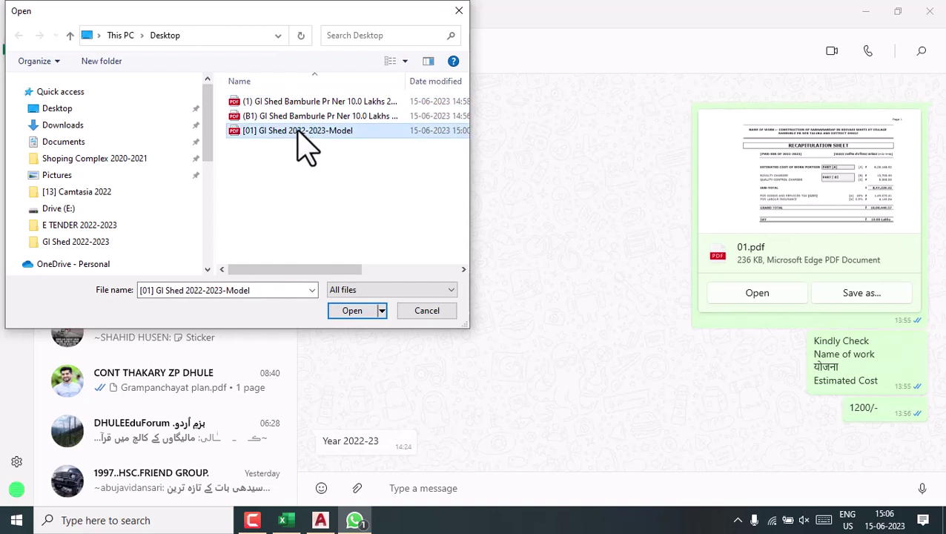
{"action": "key", "text": "ctrl+a"}
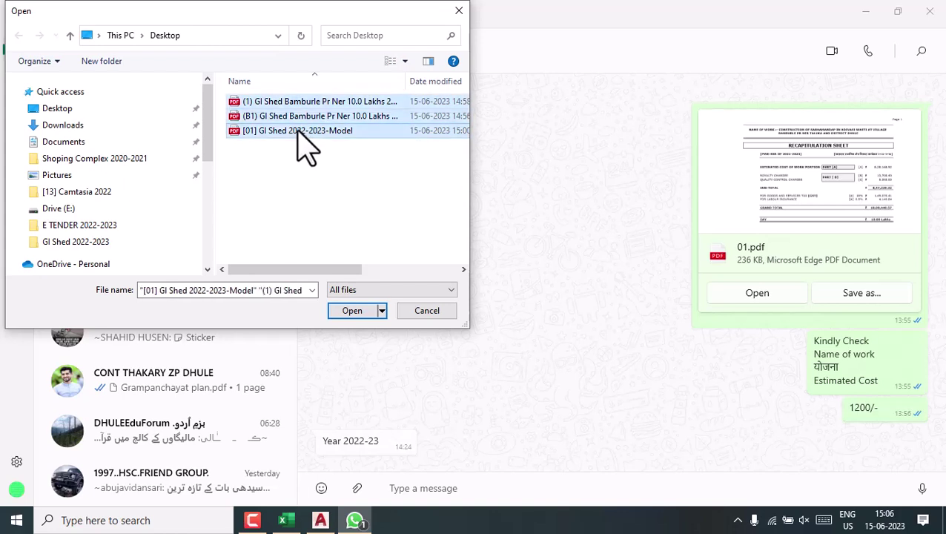
{"action": "left_click", "coordinate": [352, 310]}
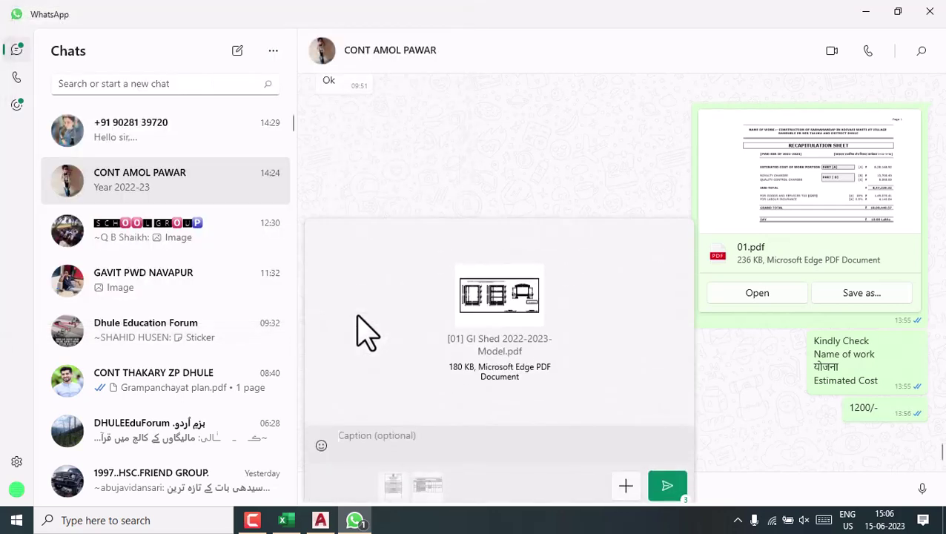
Send the three GI Shed PDFs to the contractor, then open the (1) estimate PDF in Edge
{"action": "left_click", "coordinate": [669, 485]}
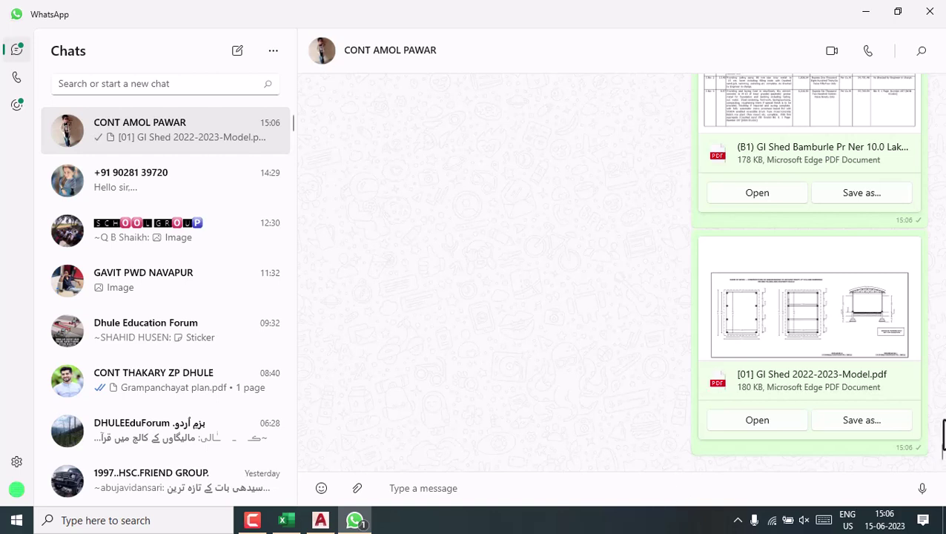
{"action": "scroll", "coordinate": [841, 332], "scroll_direction": "up", "scroll_amount": 1}
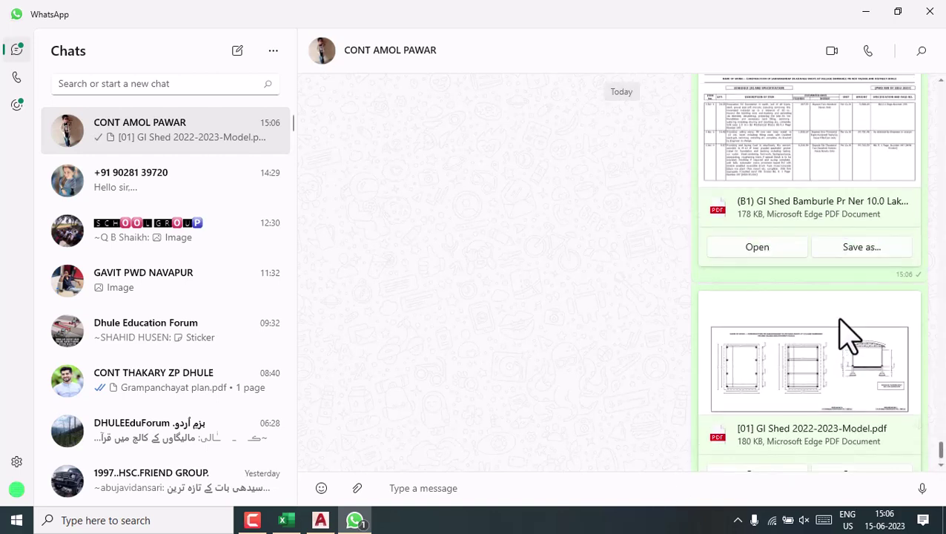
{"action": "scroll", "coordinate": [838, 332], "scroll_direction": "up", "scroll_amount": 3}
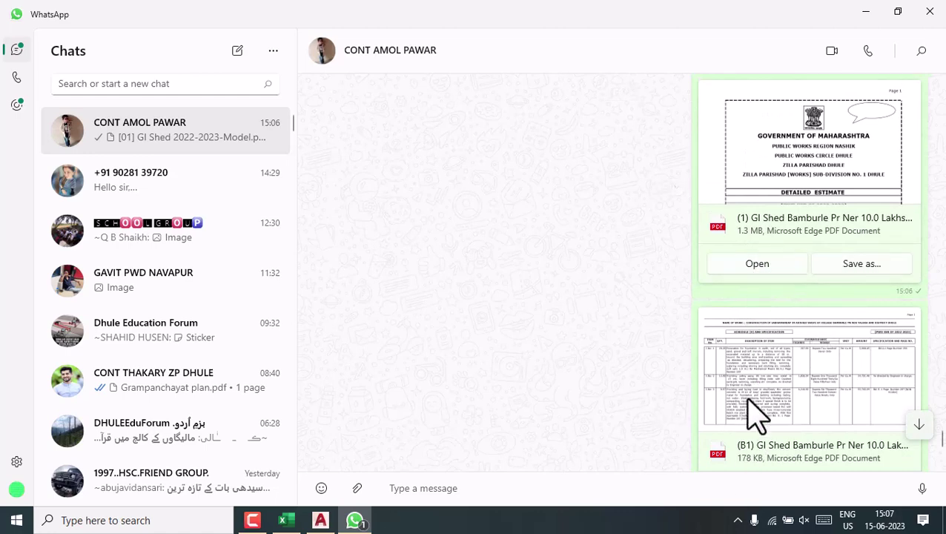
{"action": "scroll", "coordinate": [734, 433], "scroll_direction": "down", "scroll_amount": 3}
{"action": "scroll", "coordinate": [761, 457], "scroll_direction": "down", "scroll_amount": 2}
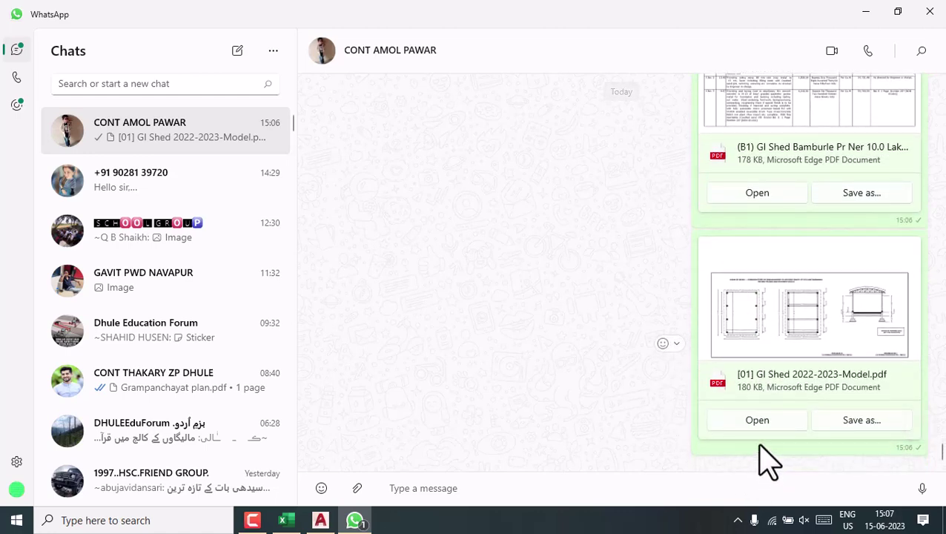
{"action": "scroll", "coordinate": [765, 422], "scroll_direction": "up", "scroll_amount": 2}
{"action": "scroll", "coordinate": [790, 315], "scroll_direction": "up", "scroll_amount": 1}
{"action": "scroll", "coordinate": [812, 289], "scroll_direction": "up", "scroll_amount": 3}
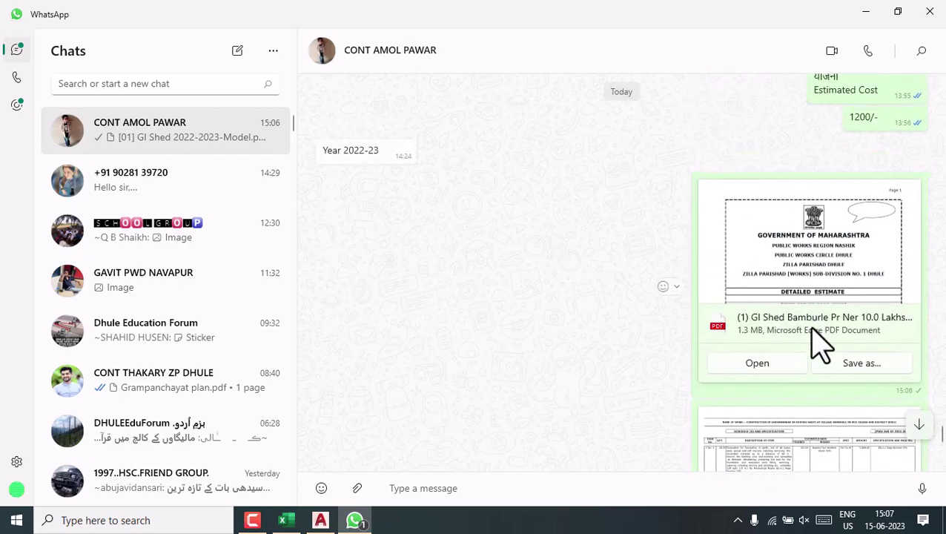
{"action": "left_click", "coordinate": [756, 363]}
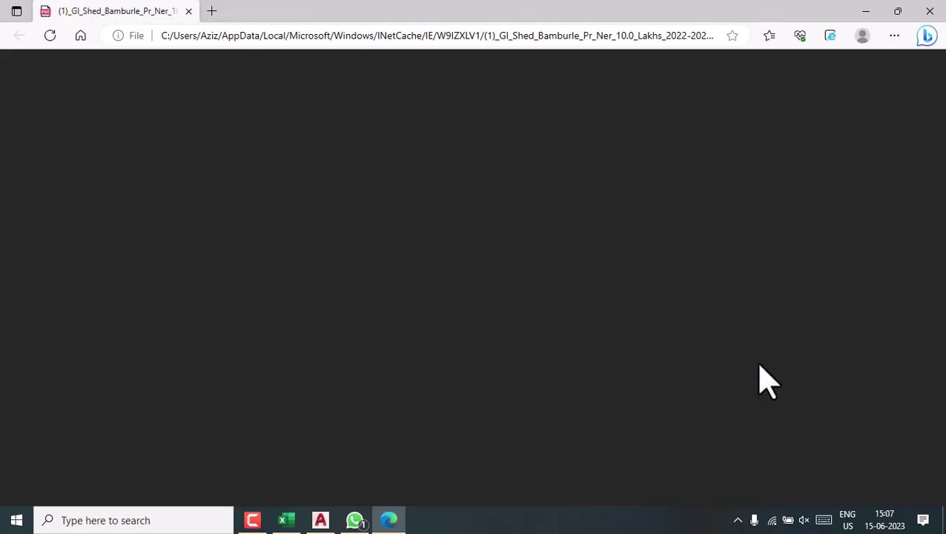